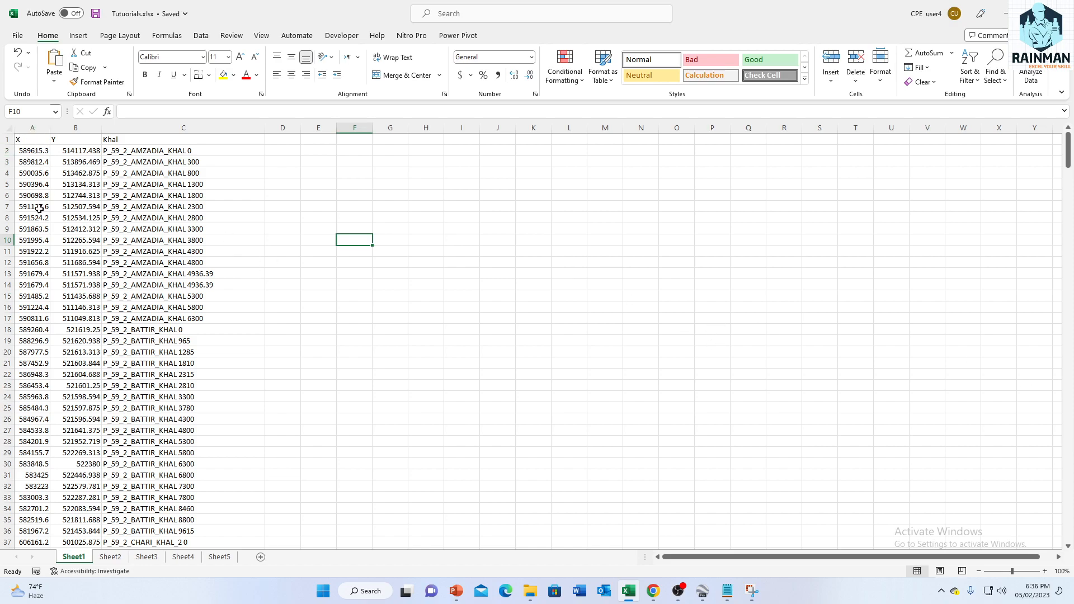
# - Examine the X, Y and Khal columns on Sheet1 and the Khal and WL columns on Sheet2
pyautogui.click(26, 127)
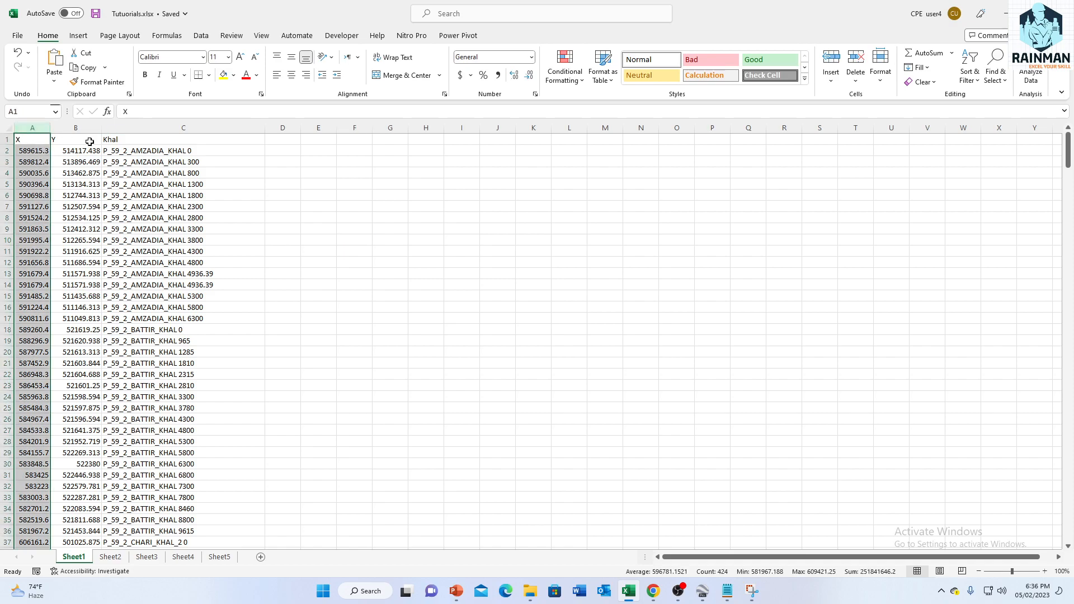
pyautogui.click(87, 126)
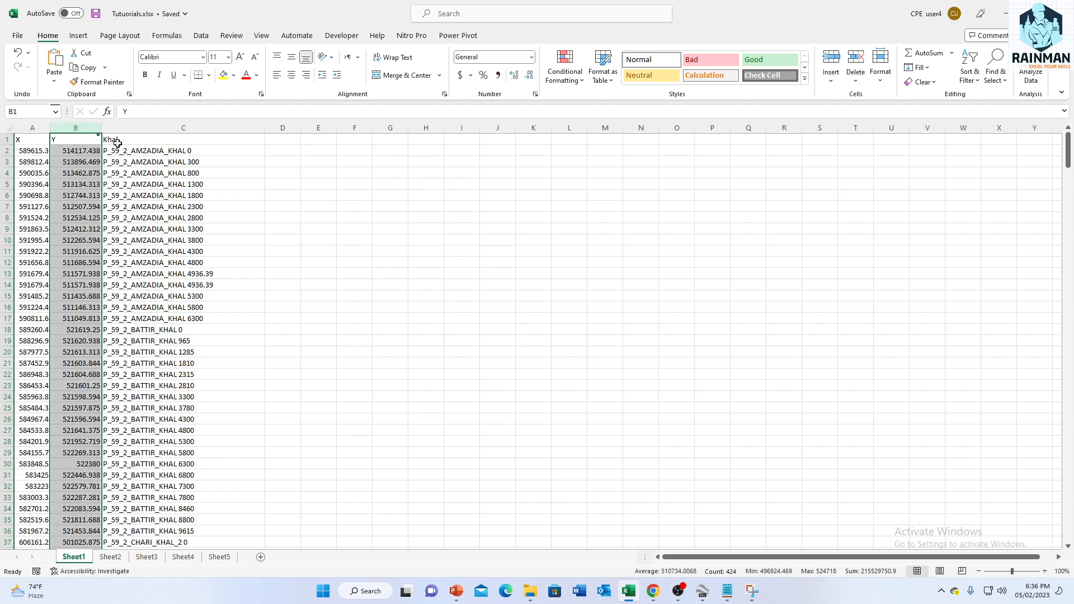
pyautogui.click(161, 127)
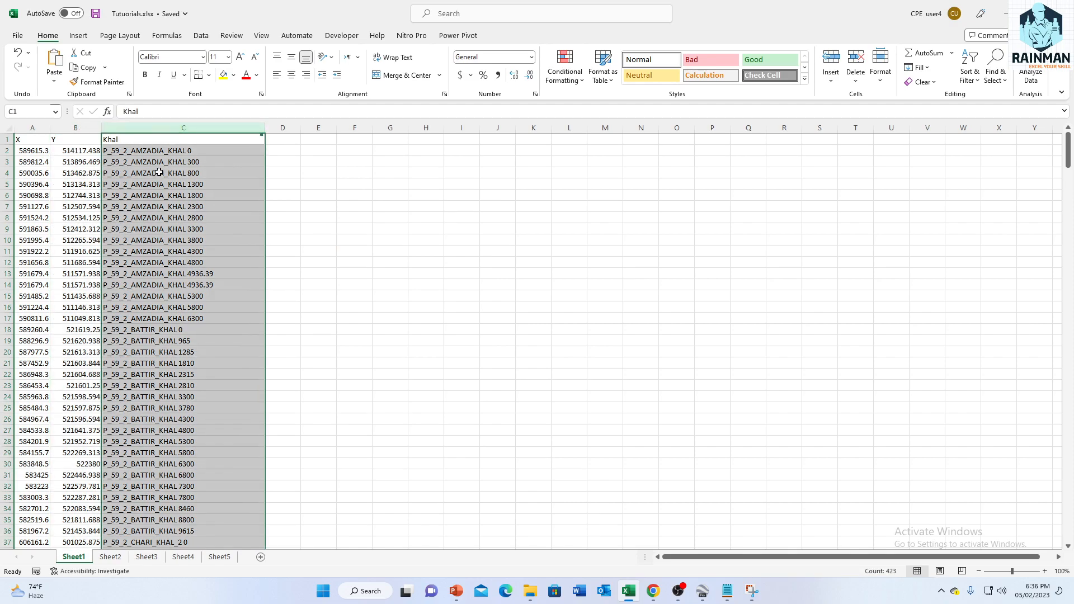
pyautogui.click(142, 162)
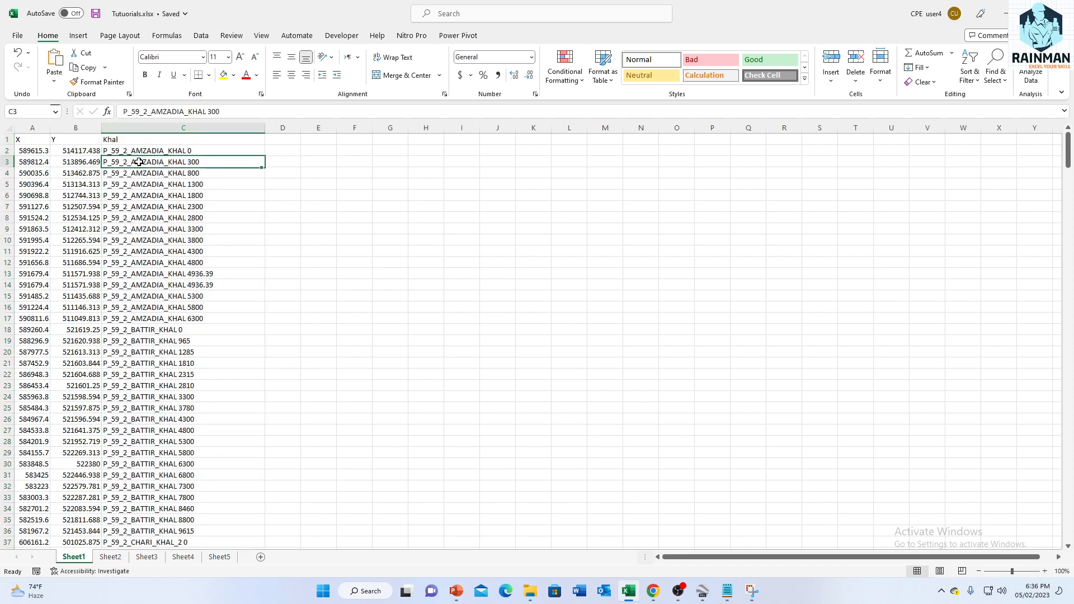
pyautogui.click(162, 331)
pyautogui.click(130, 217)
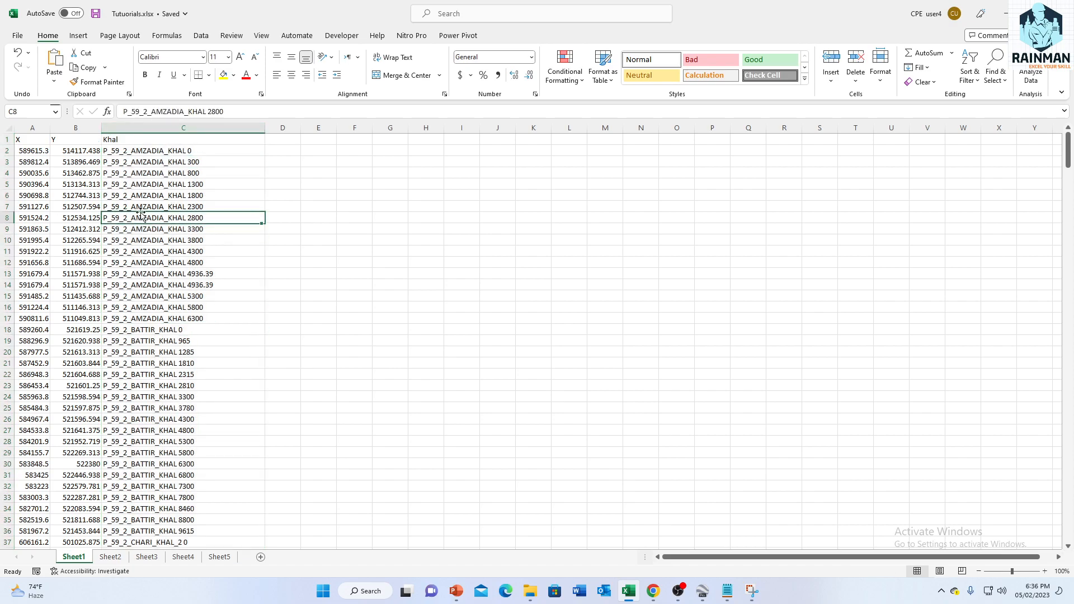
pyautogui.click(110, 556)
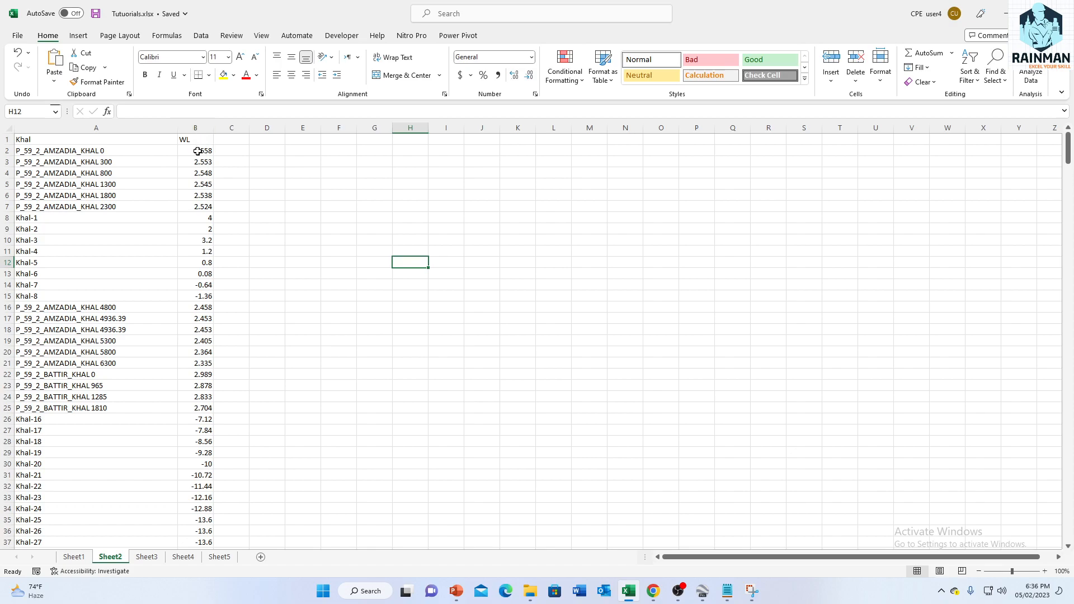
pyautogui.click(202, 125)
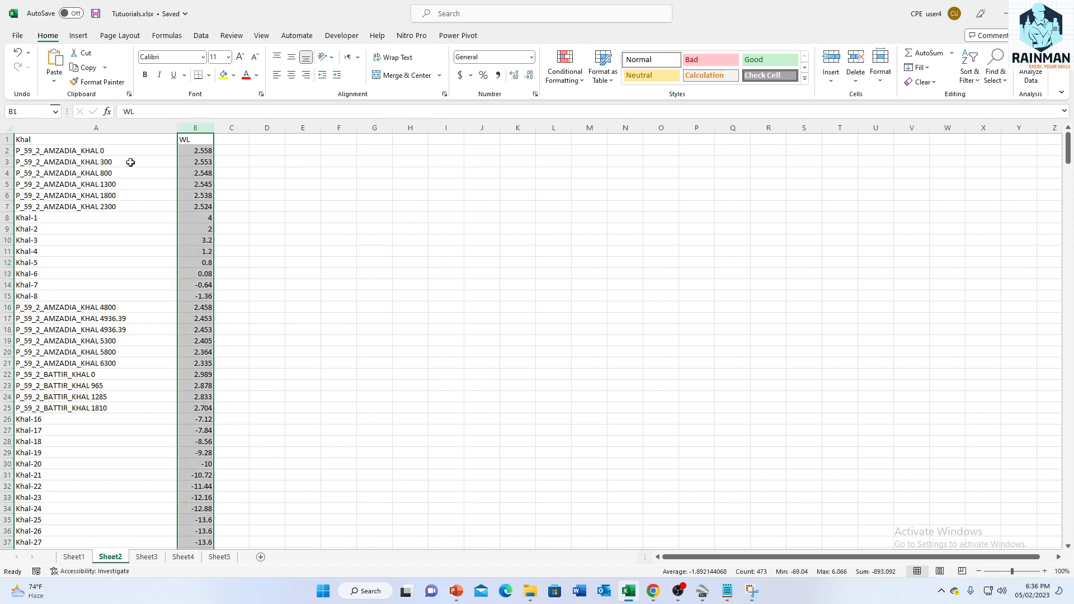
pyautogui.click(62, 161)
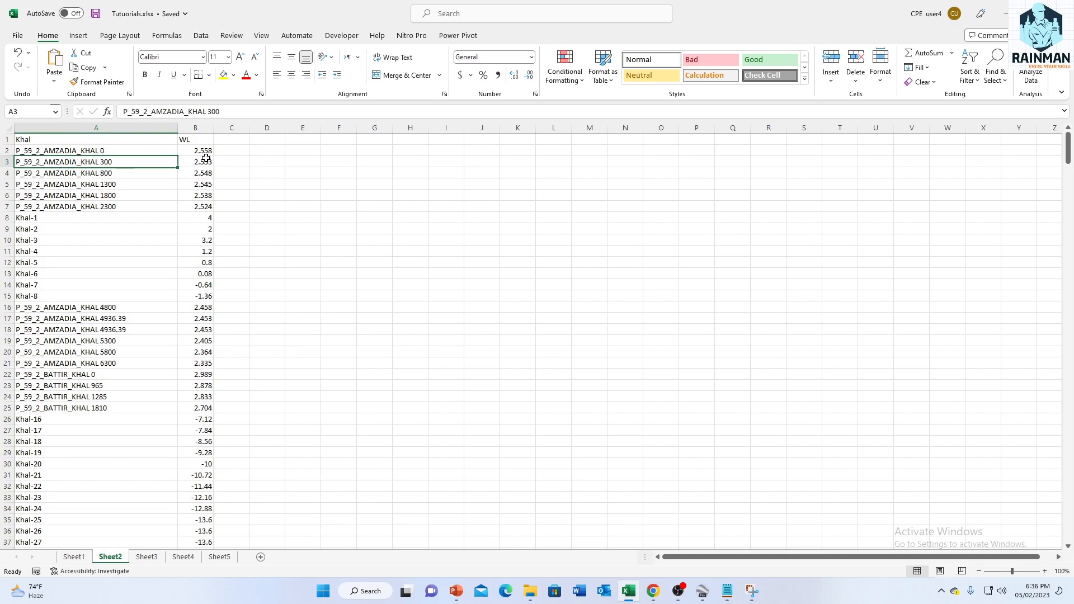
# - Compare the Khal names on Sheet1 with the Khal and WL rows on Sheet2, and check the empty column D on Sheet1
pyautogui.click(73, 556)
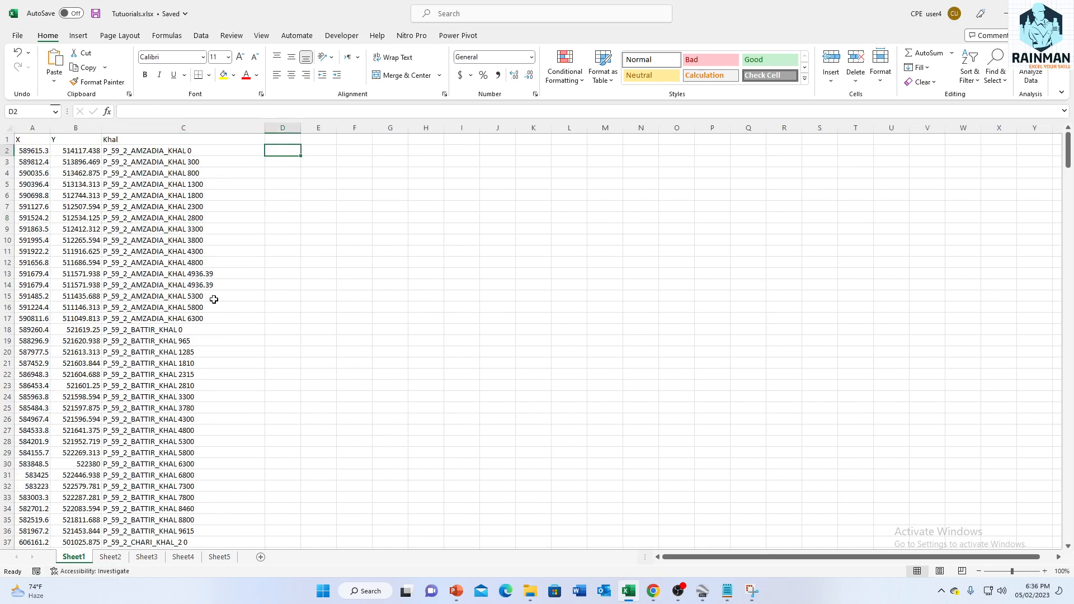
pyautogui.click(114, 556)
pyautogui.moveTo(34, 146); pyautogui.dragTo(179, 386)
pyautogui.click(74, 557)
pyautogui.click(288, 127)
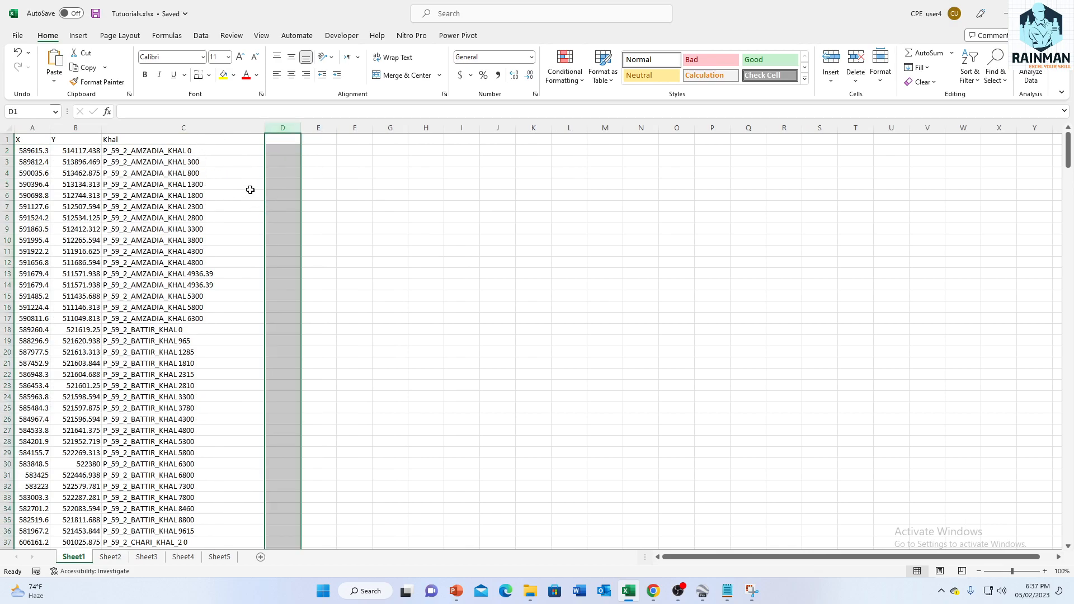
pyautogui.click(109, 557)
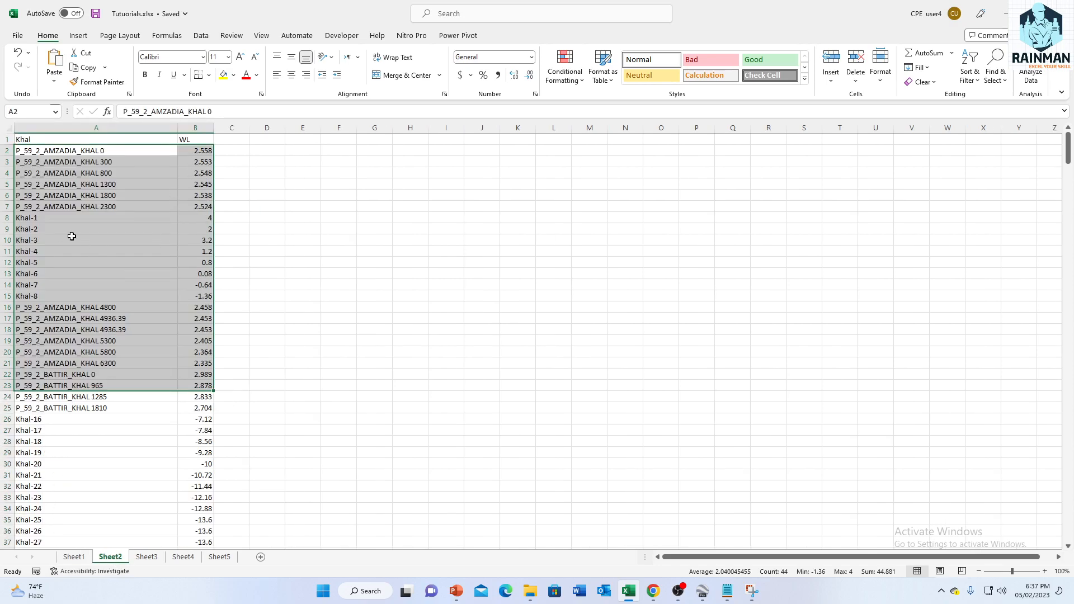
pyautogui.click(74, 556)
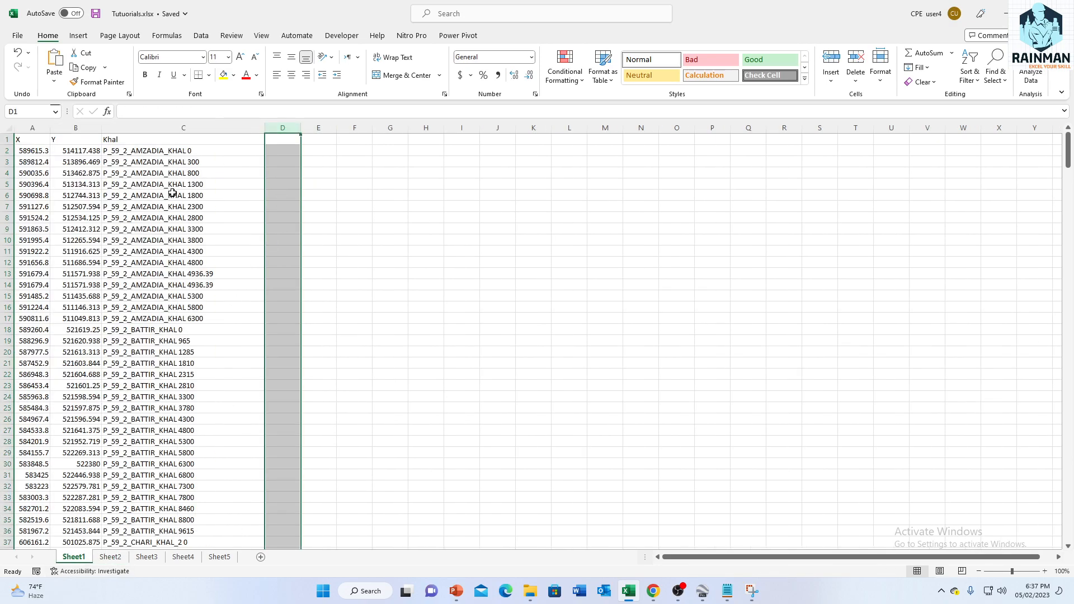
pyautogui.click(110, 557)
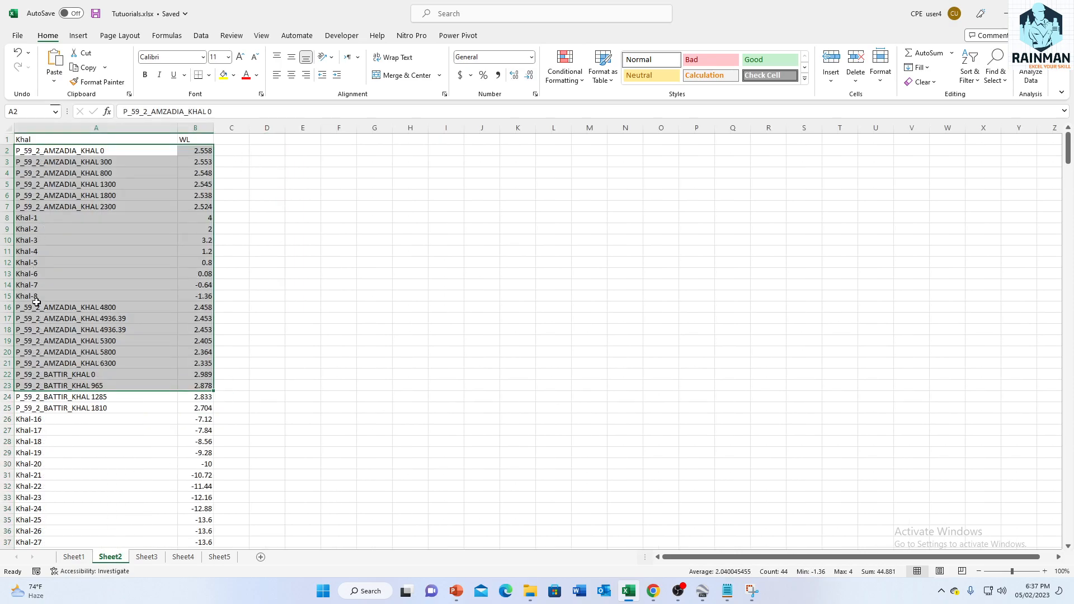
pyautogui.click(73, 556)
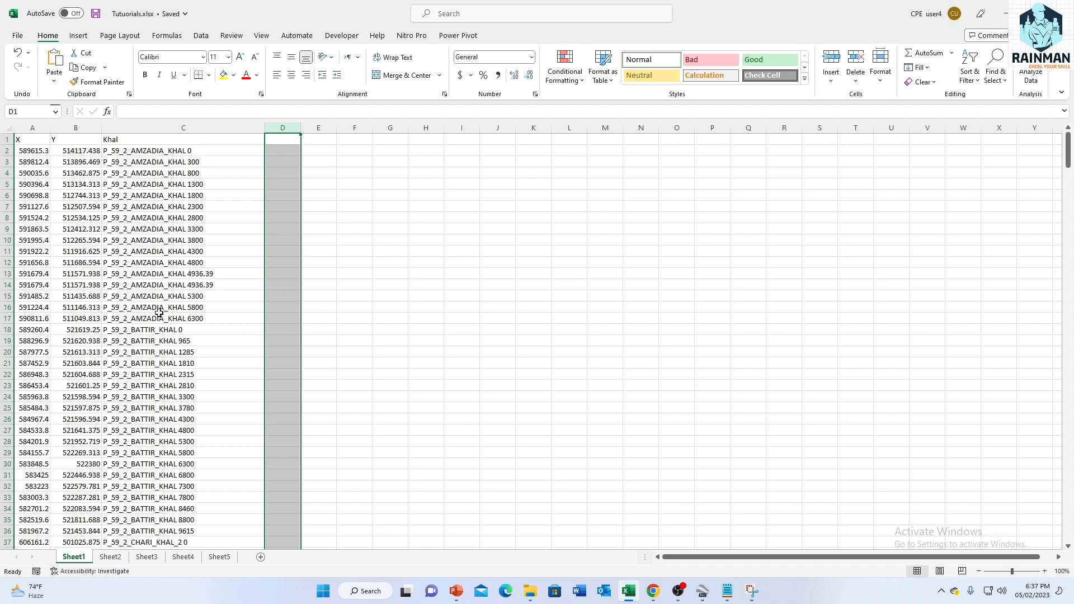
pyautogui.click(110, 556)
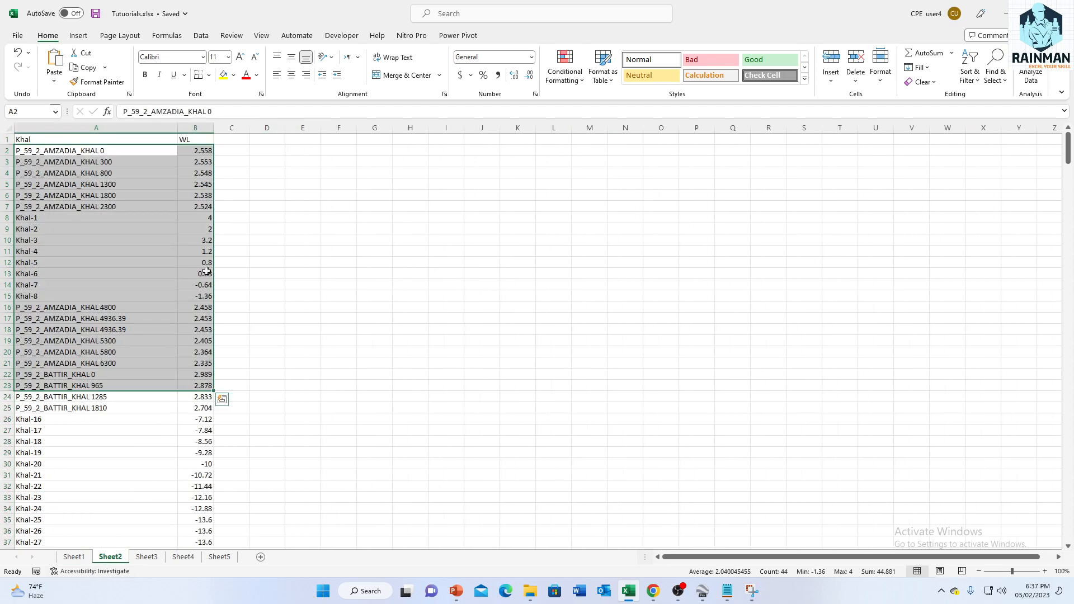
pyautogui.click(73, 556)
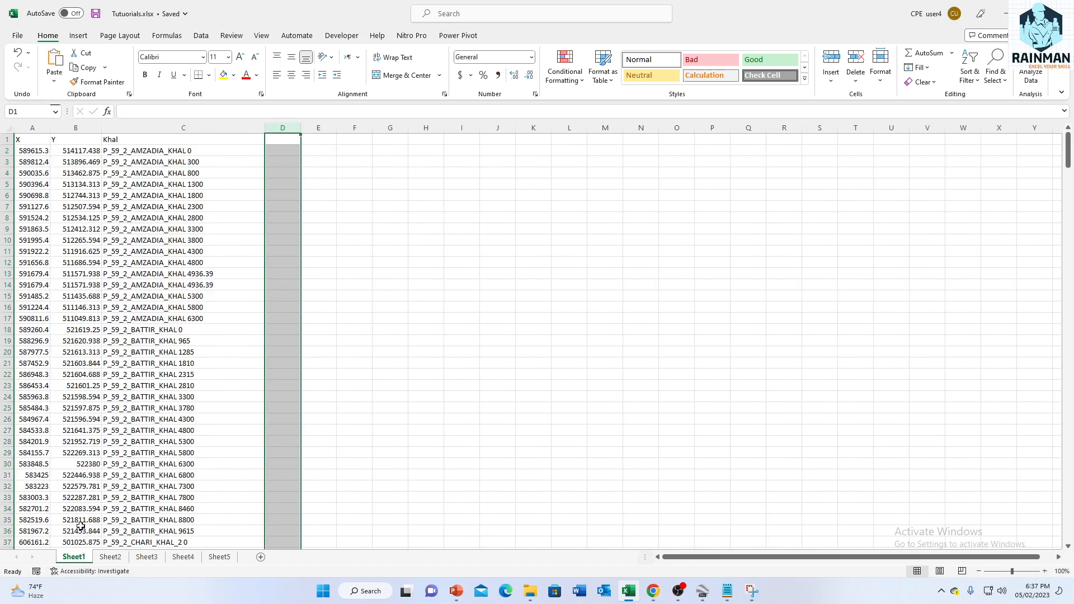
pyautogui.click(152, 151)
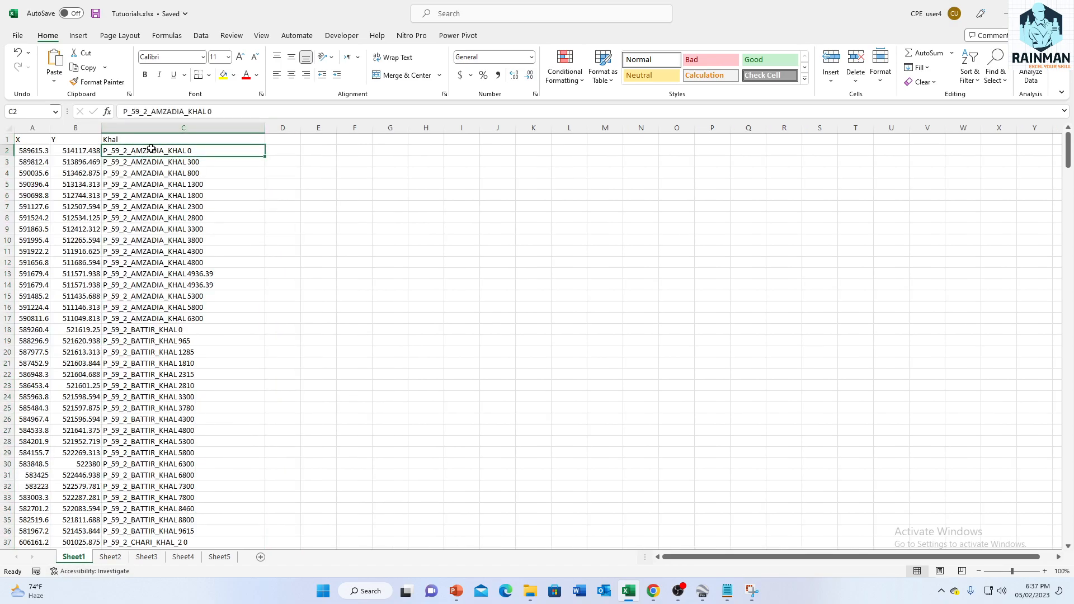
pyautogui.click(110, 556)
pyautogui.moveTo(56, 150); pyautogui.dragTo(187, 456)
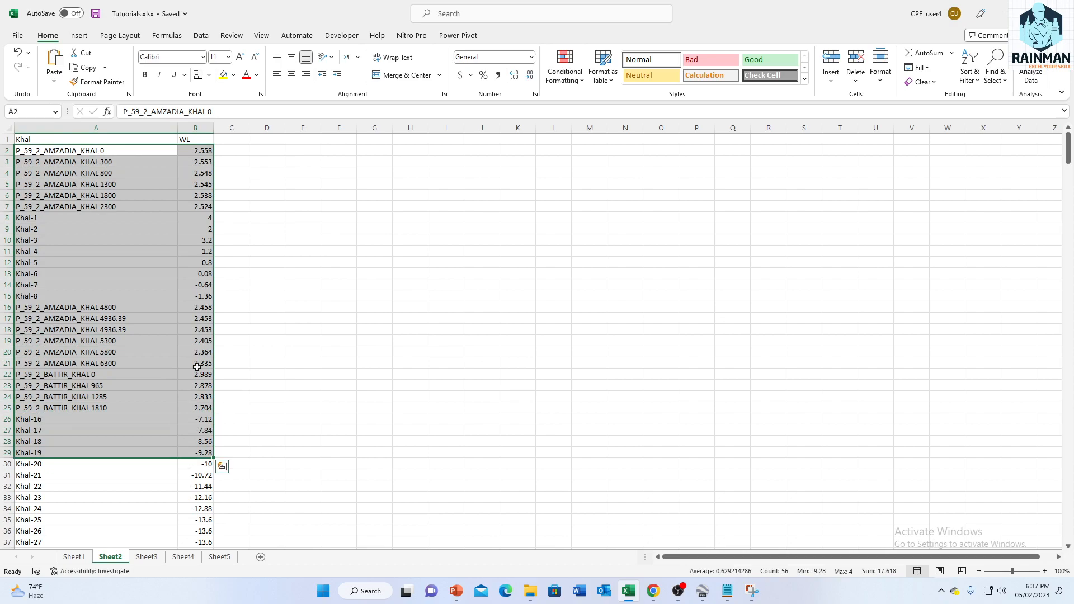
pyautogui.click(128, 154)
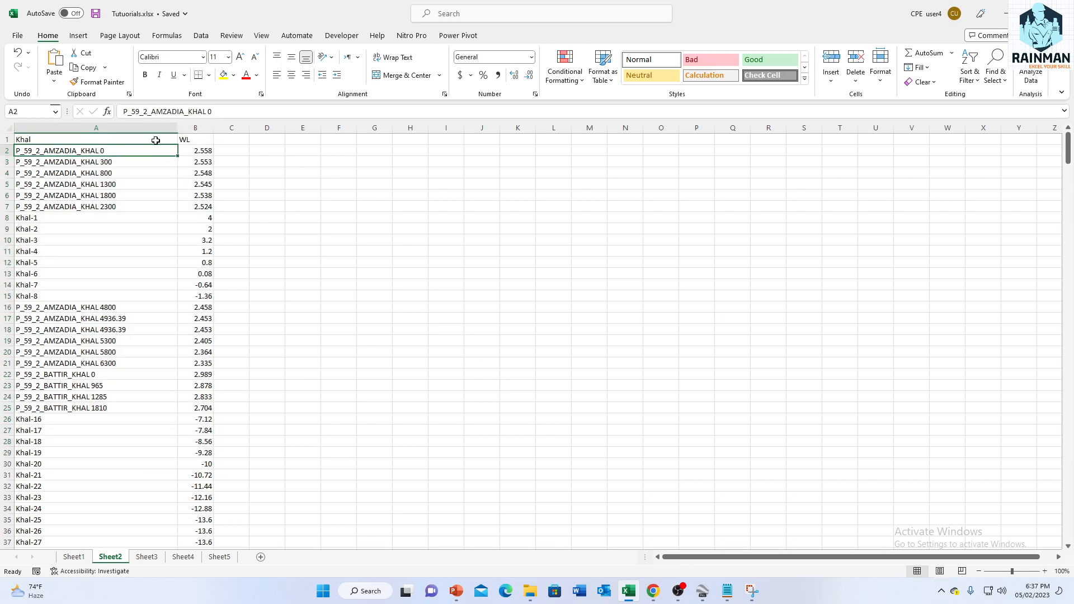
pyautogui.click(77, 557)
pyautogui.click(288, 161)
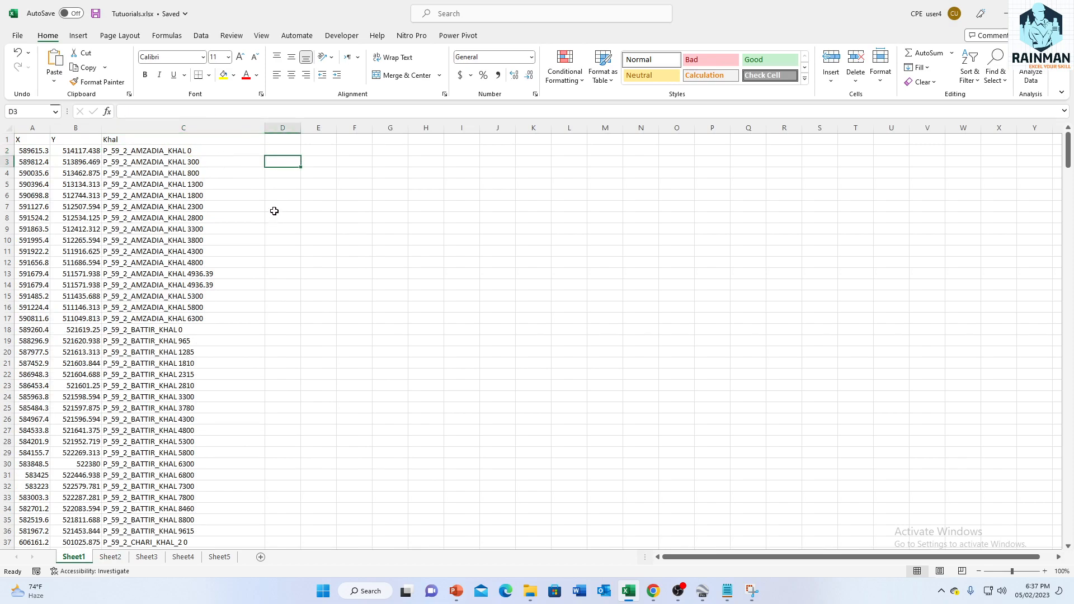
pyautogui.click(313, 239)
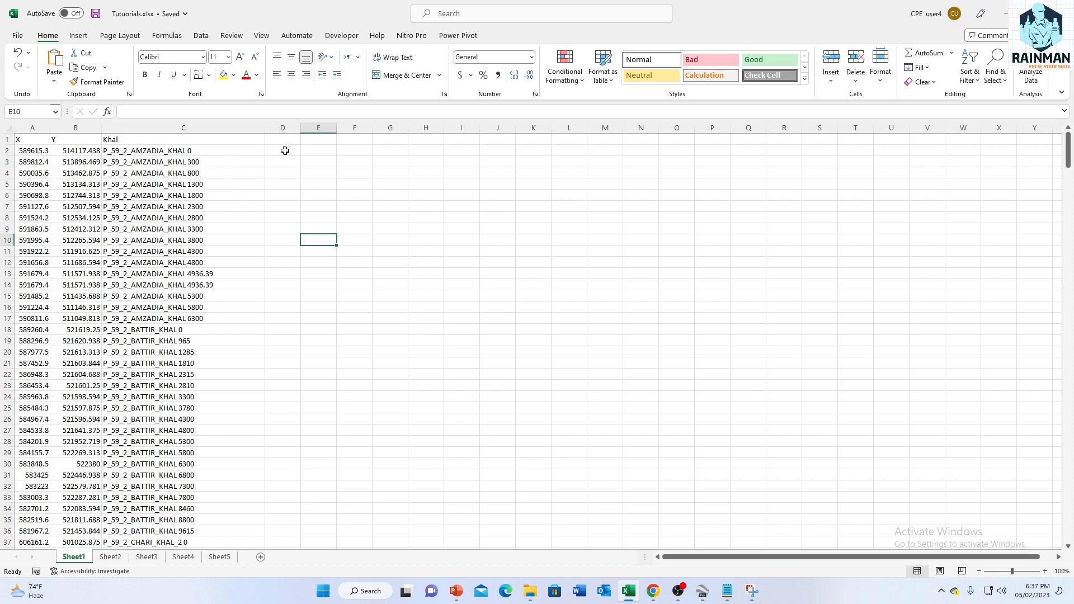
# - Start a VLOOKUP formula in cell D2 of Sheet1 with C2 as the lookup value
pyautogui.click(285, 151)
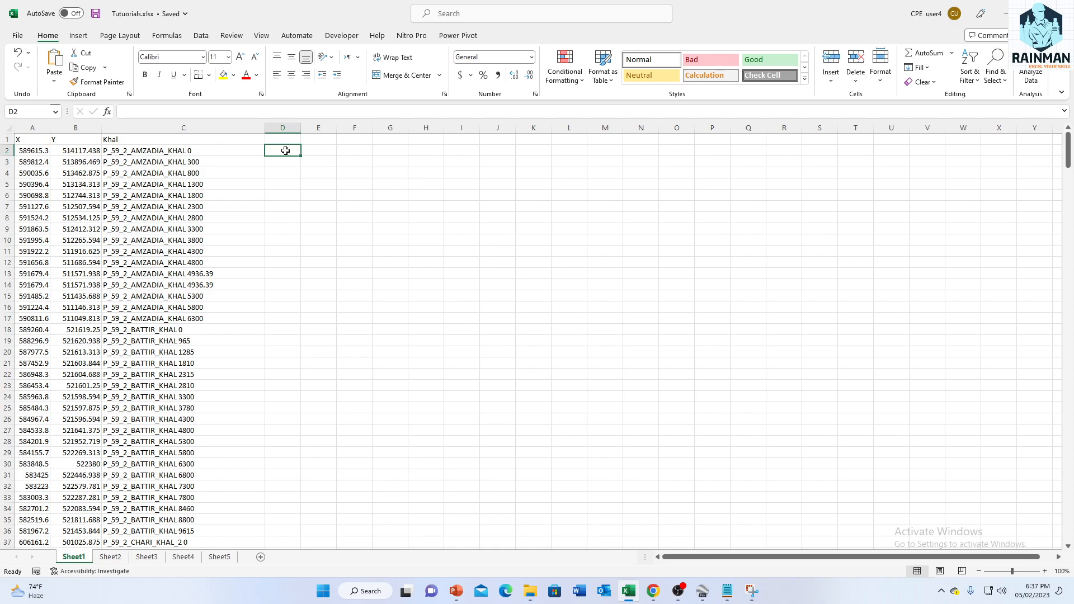
pyautogui.write('=vloo')
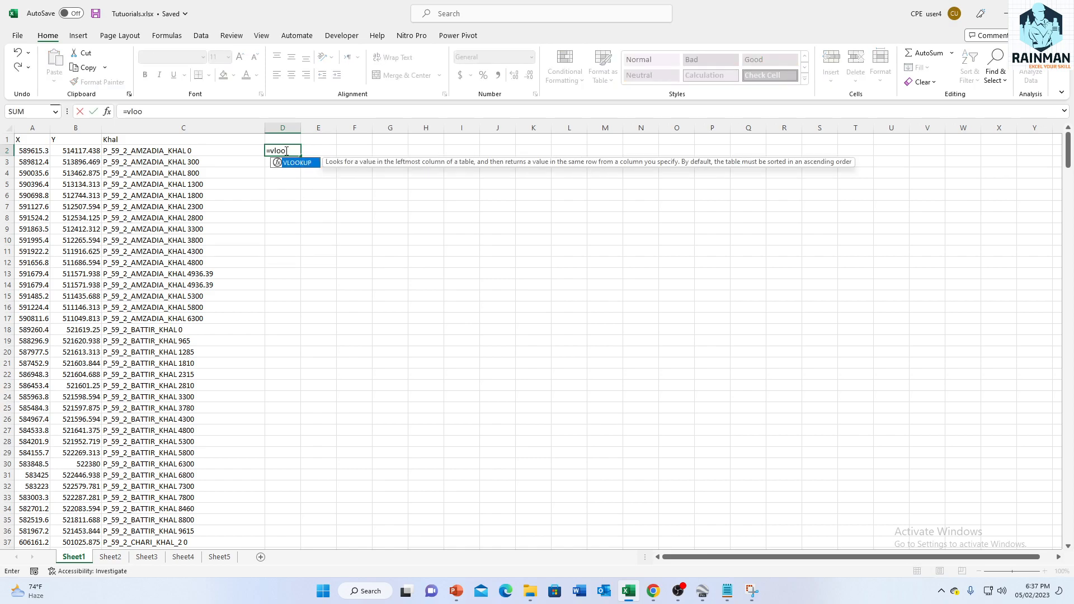
pyautogui.doubleClick(299, 163)
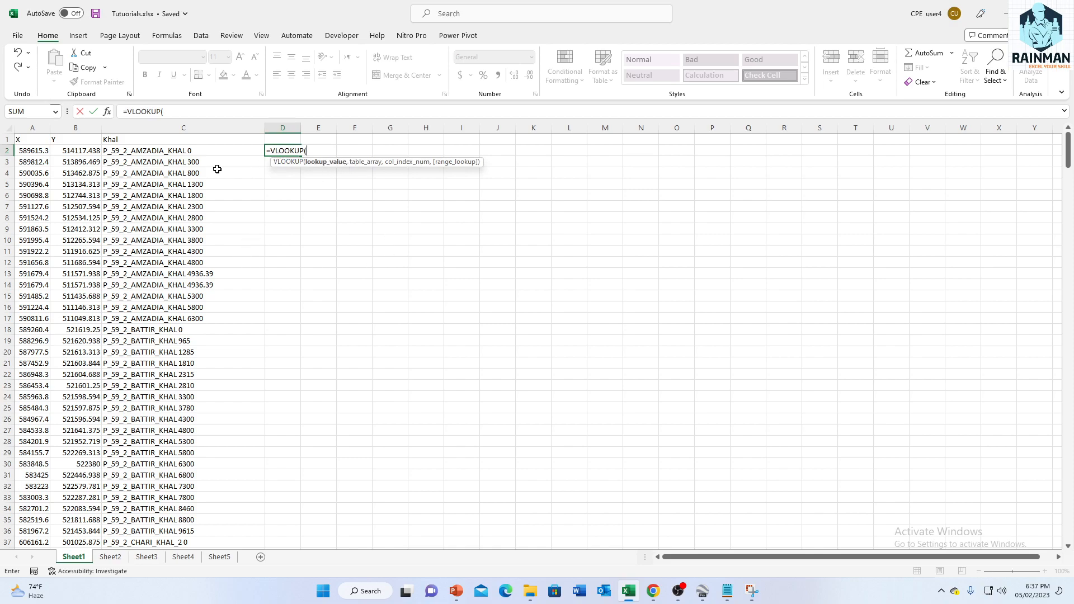
pyautogui.click(142, 153)
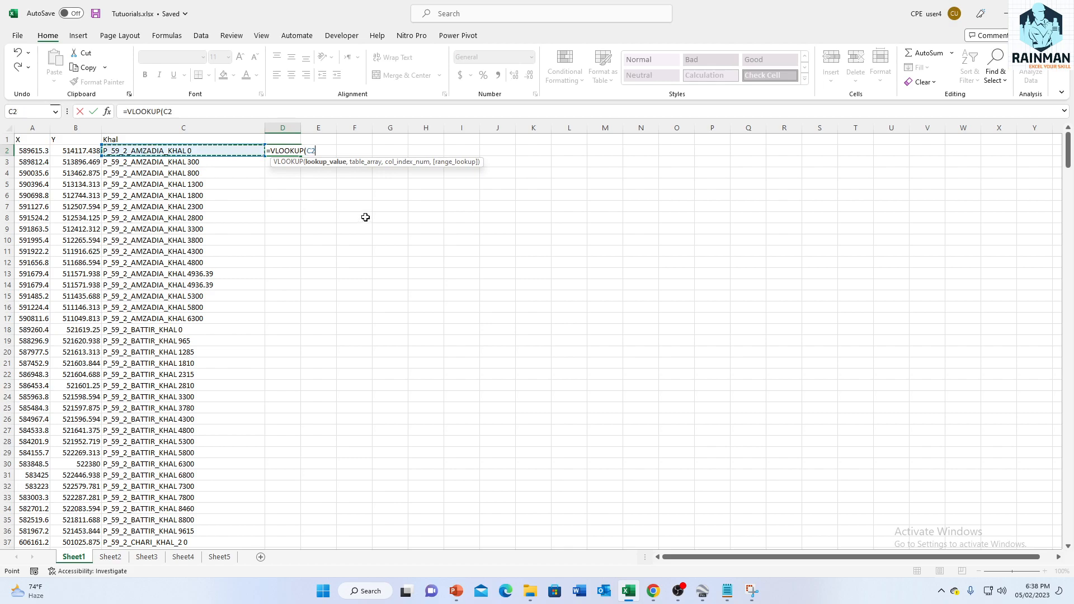
pyautogui.write(',')
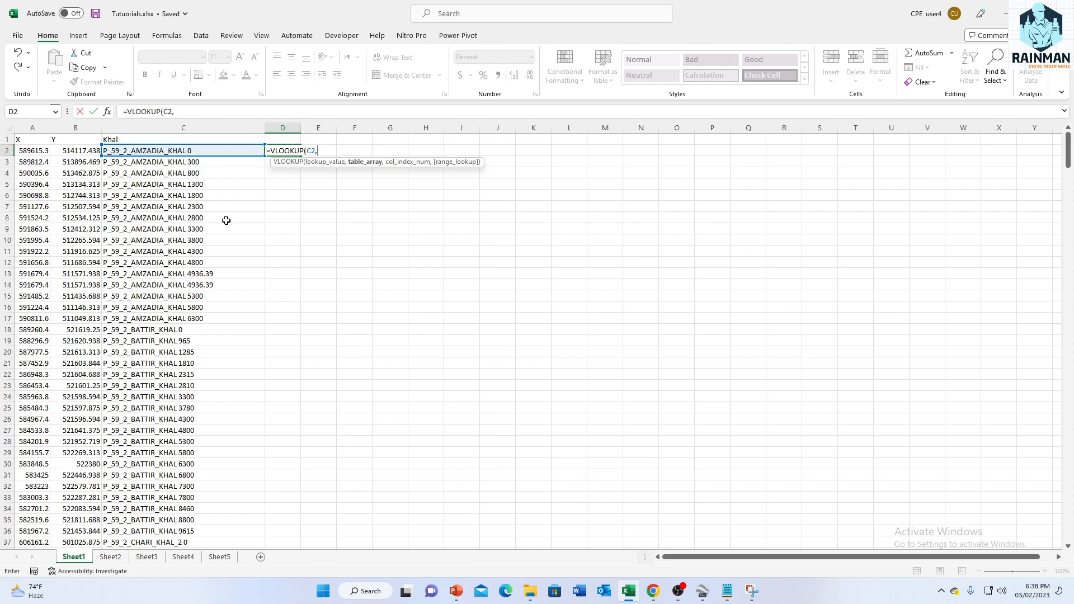
# - Complete the VLOOKUP with table array Sheet2!A1:B473, column index 2 and FALSE for an exact match
pyautogui.click(110, 557)
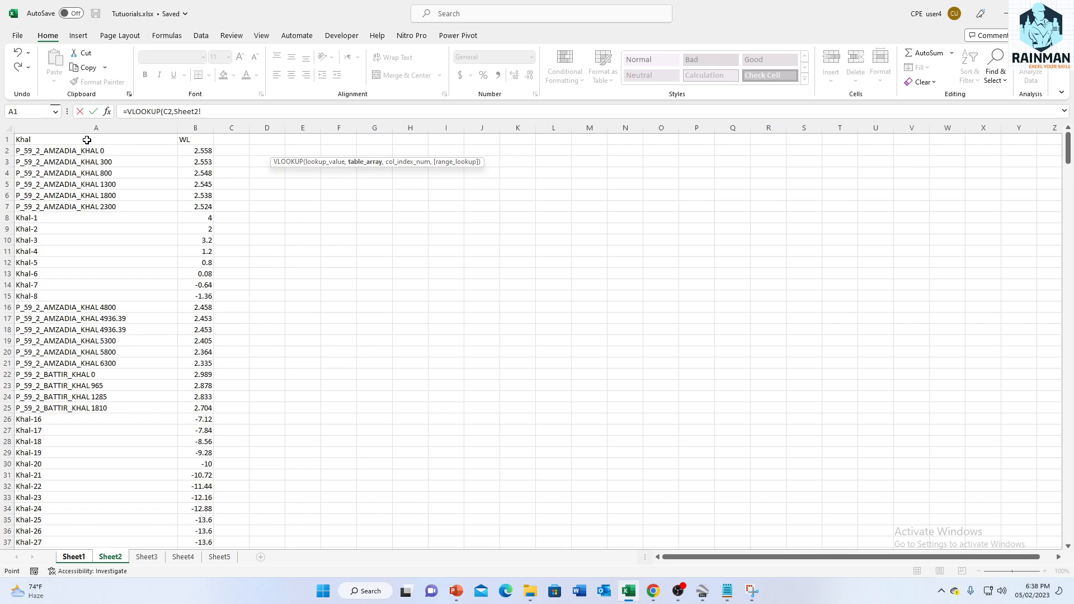
pyautogui.moveTo(36, 137); pyautogui.dragTo(200, 138)
pyautogui.hotkey('ctrl', 'shift', 'Down')
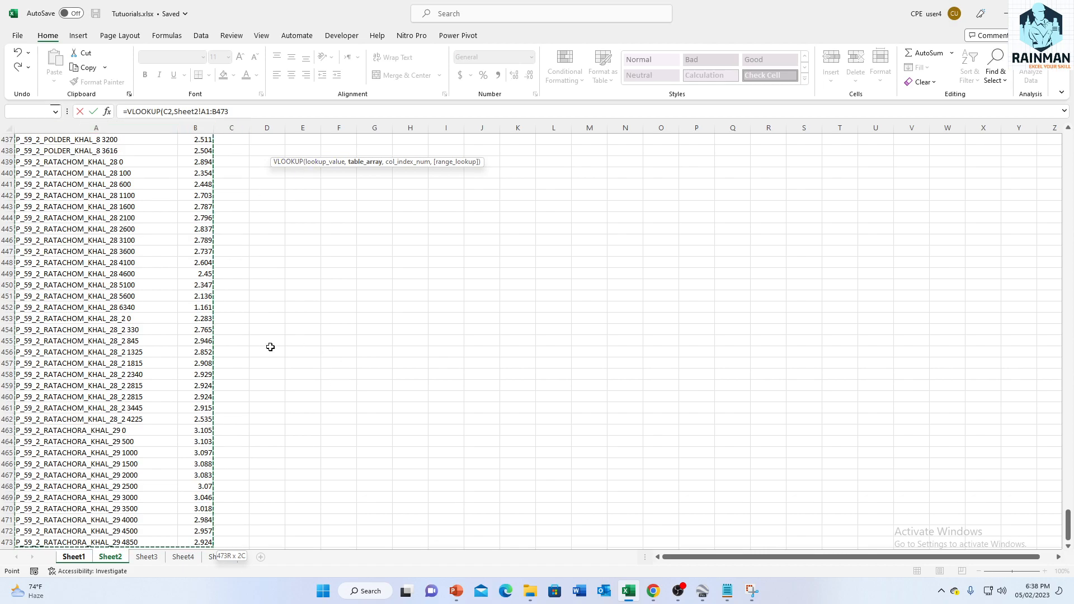
pyautogui.click(275, 108)
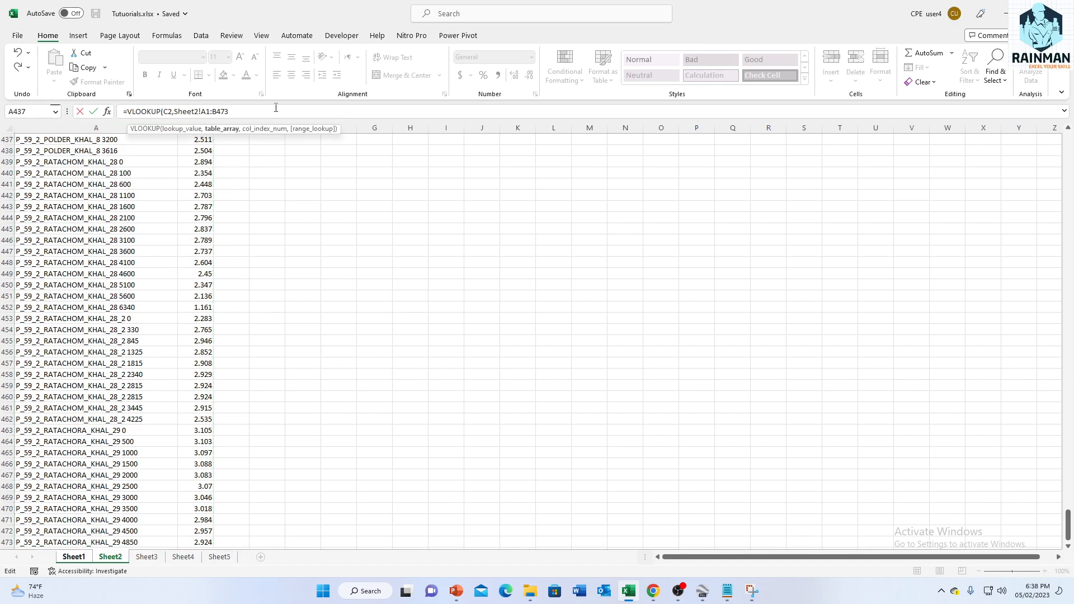
pyautogui.write(',')
pyautogui.write(',2,false')
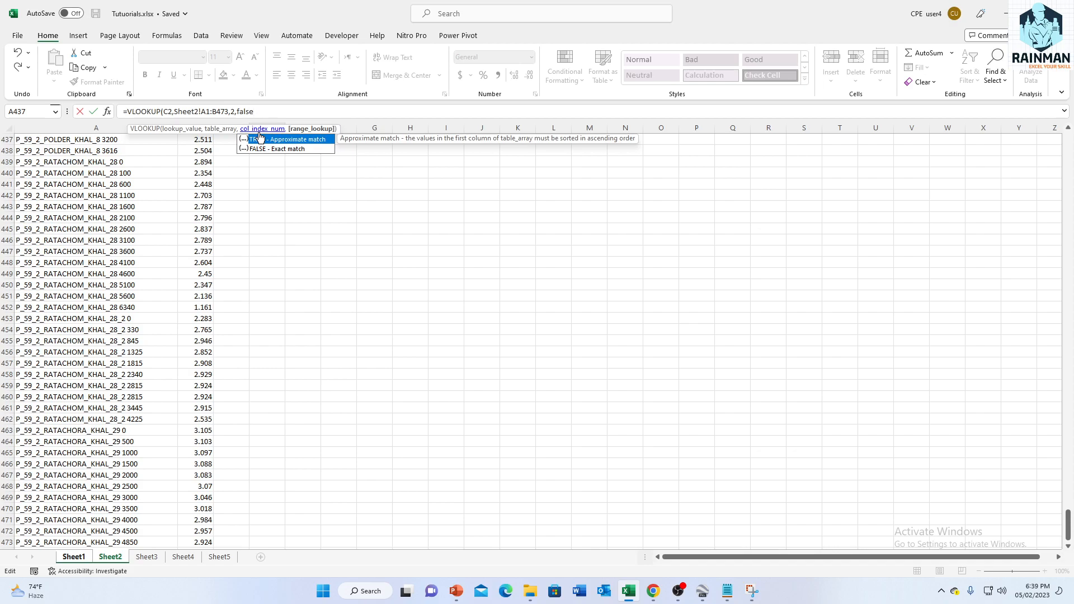
pyautogui.write(')')
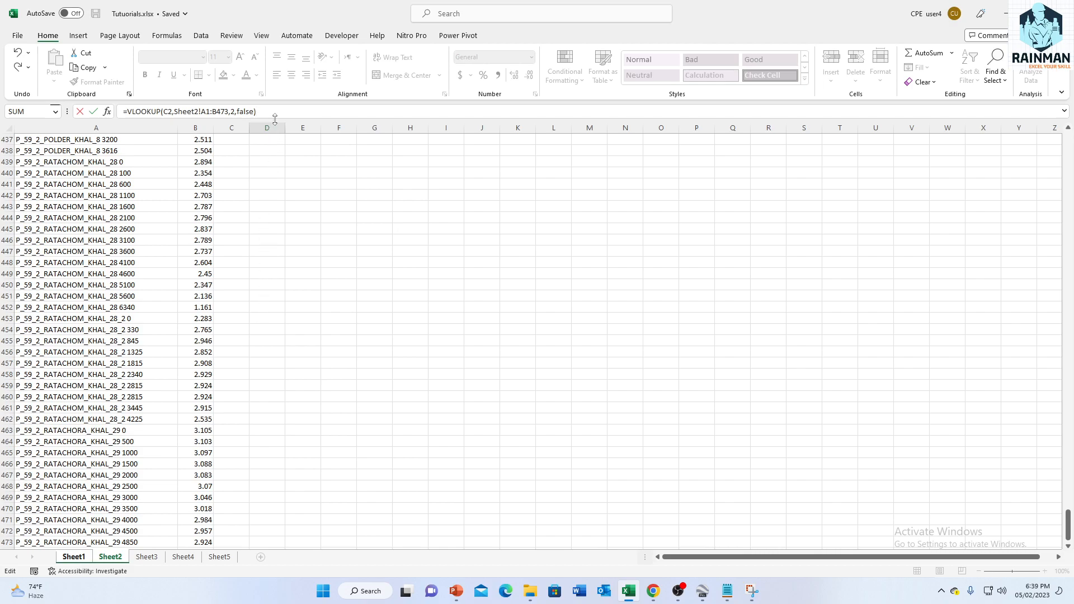
pyautogui.press('Return')
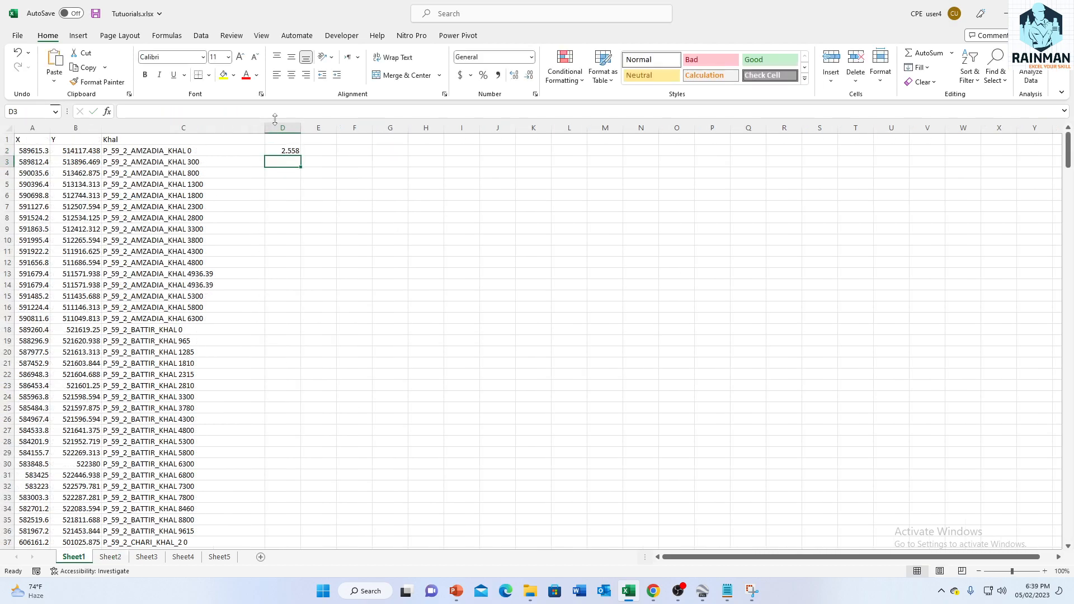
# - Check the lookup result in D2 of Sheet1 against the WL value of the first Khal on Sheet2
pyautogui.click(290, 151)
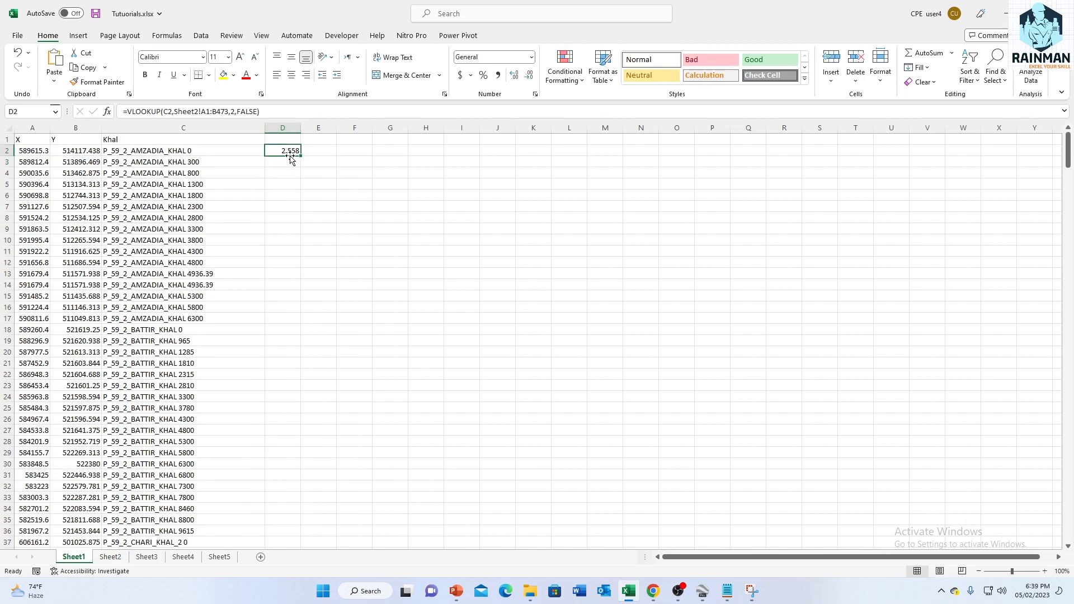
pyautogui.click(110, 556)
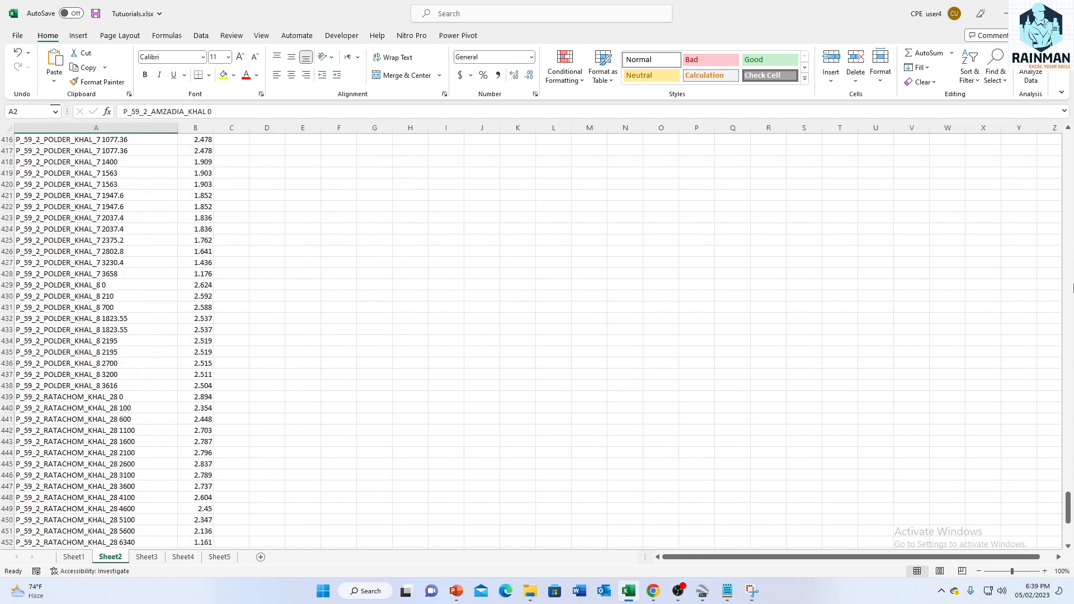
pyautogui.moveTo(1067, 517); pyautogui.dragTo(1068, 137)
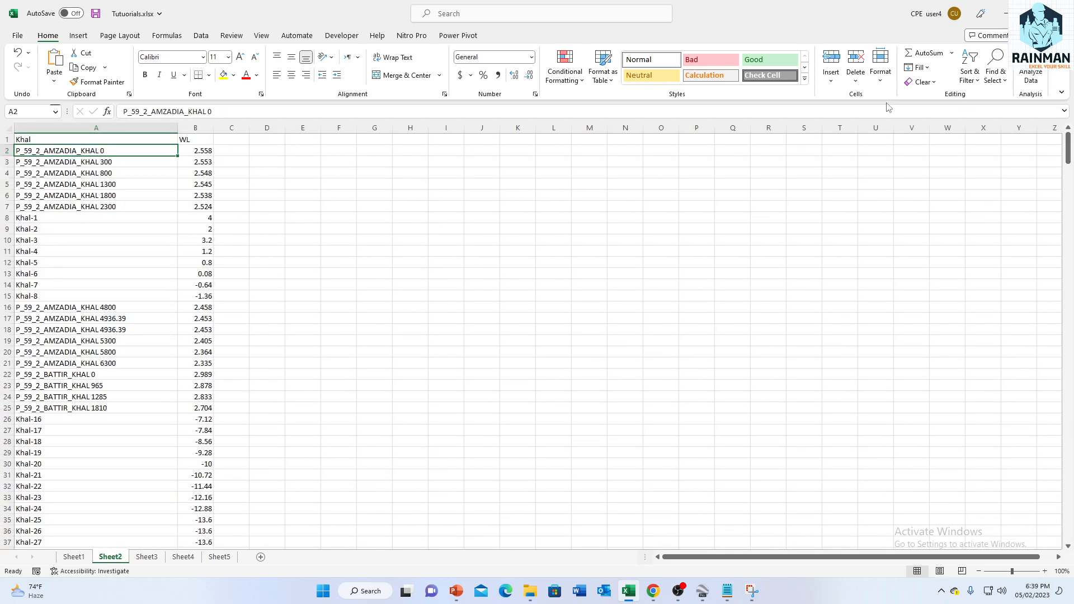
# - Fill the VLOOKUP formula from D2 down column D of Sheet1 for all Khal rows
pyautogui.click(74, 556)
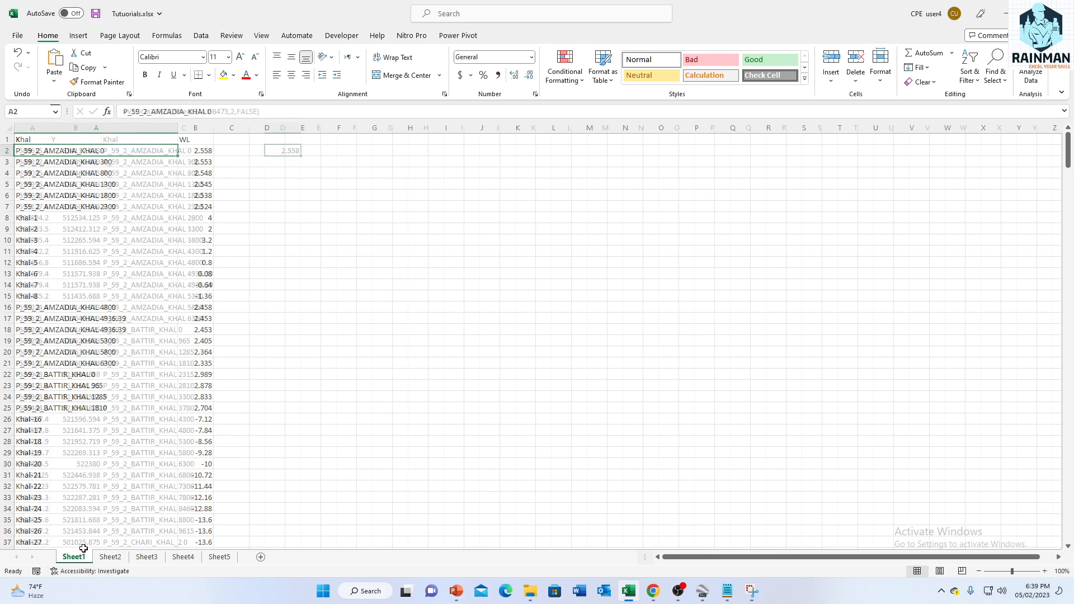
pyautogui.doubleClick(302, 158)
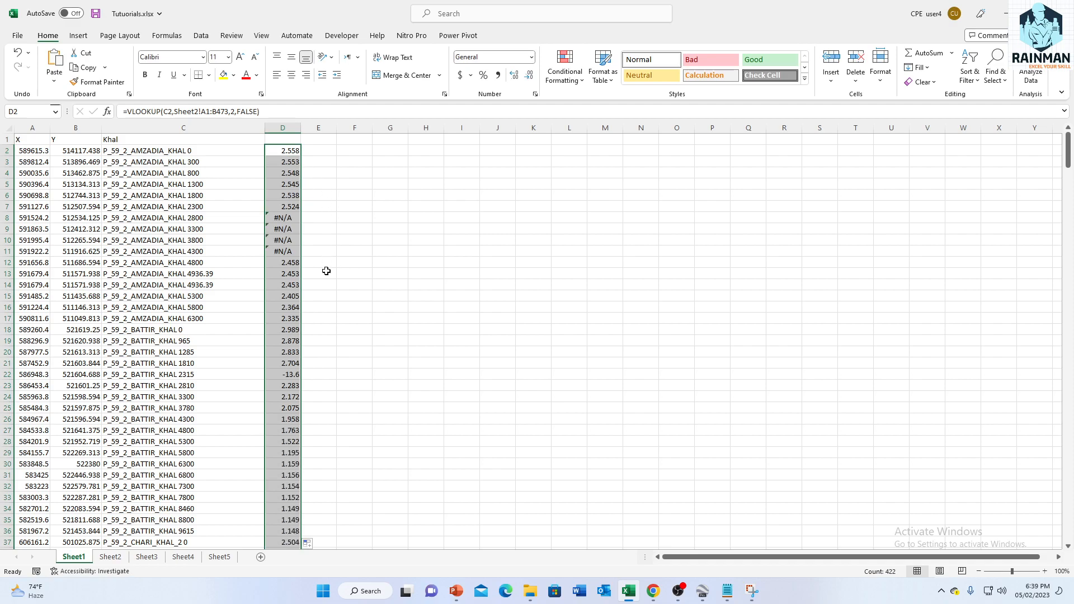
pyautogui.scroll(-2, 326, 271)
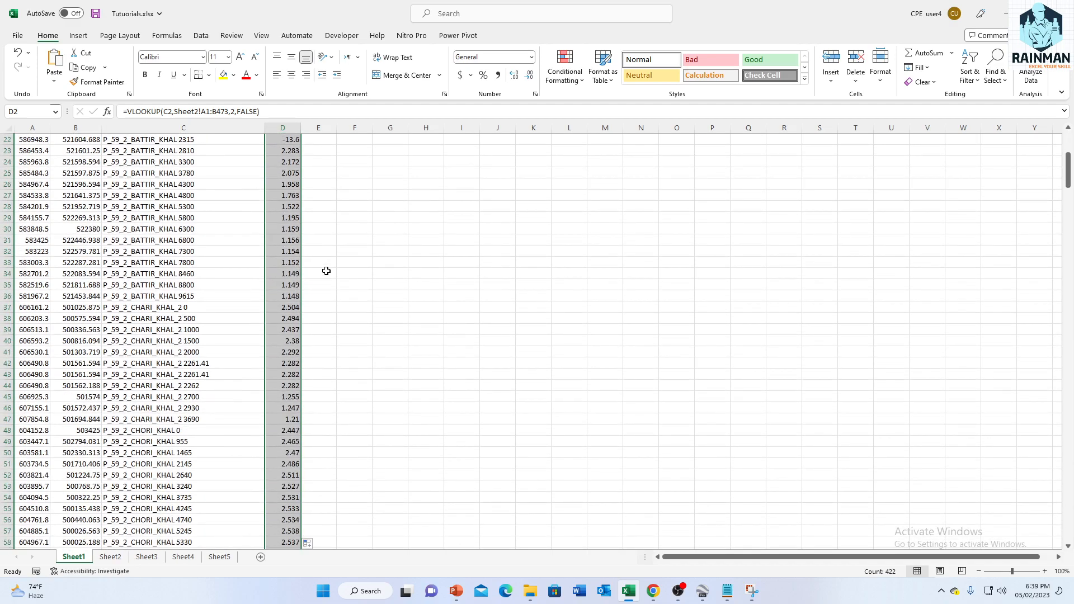
pyautogui.scroll(2, 326, 271)
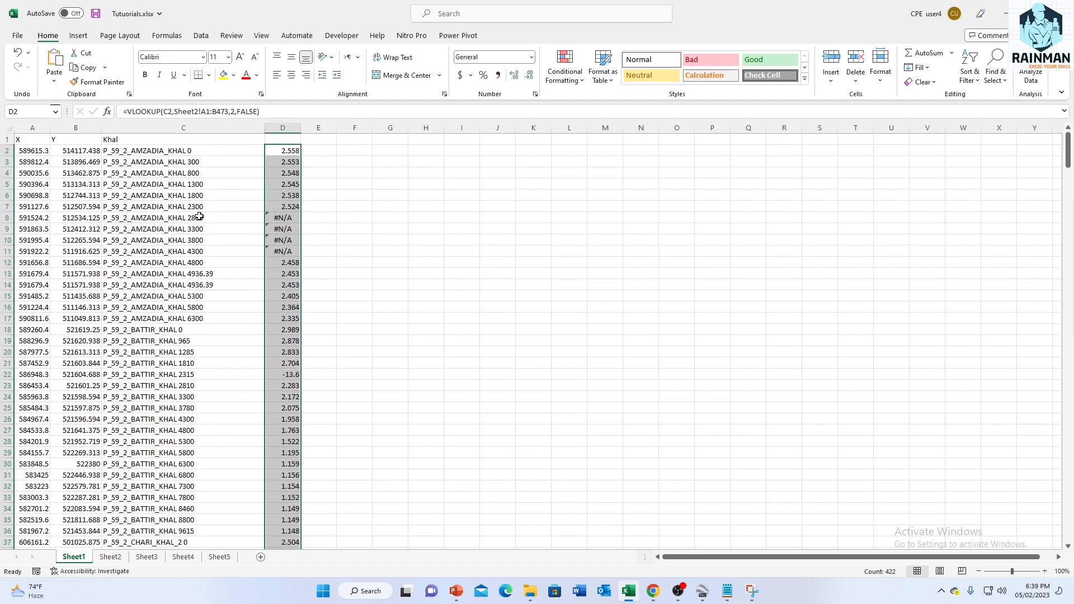
# - Examine the #N/A cells in column D of Sheet1 against the Khal names on Sheet2, and check column D down to row 423
pyautogui.click(285, 227)
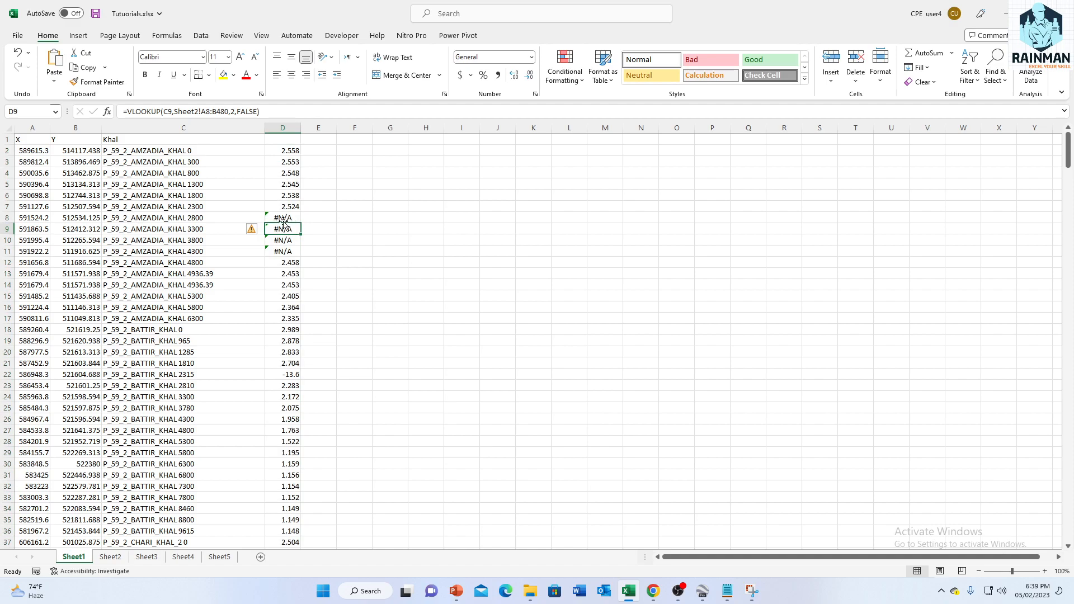
pyautogui.click(288, 218)
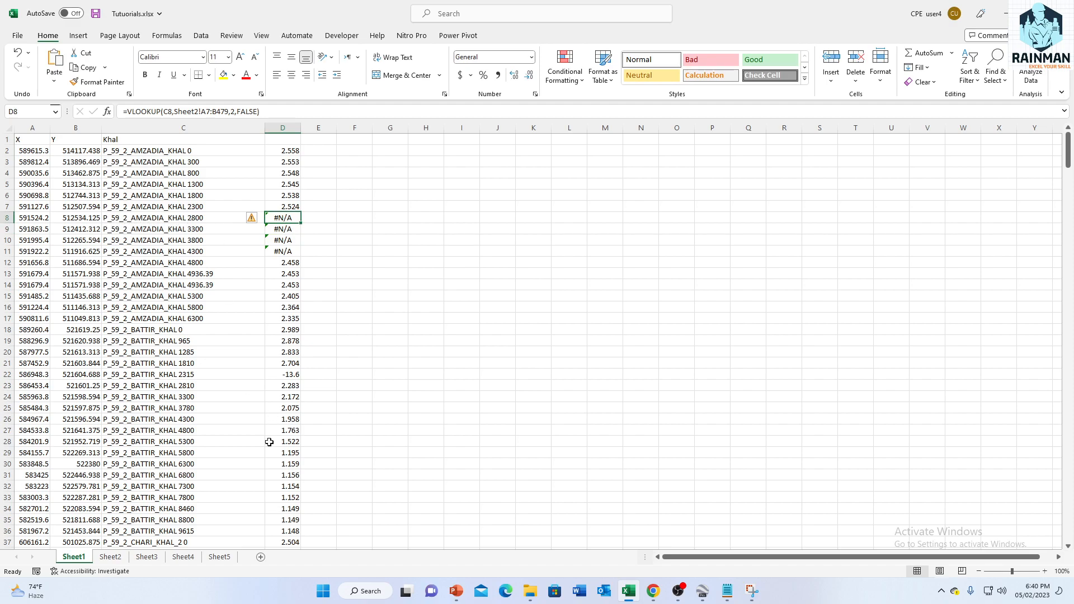
pyautogui.click(110, 557)
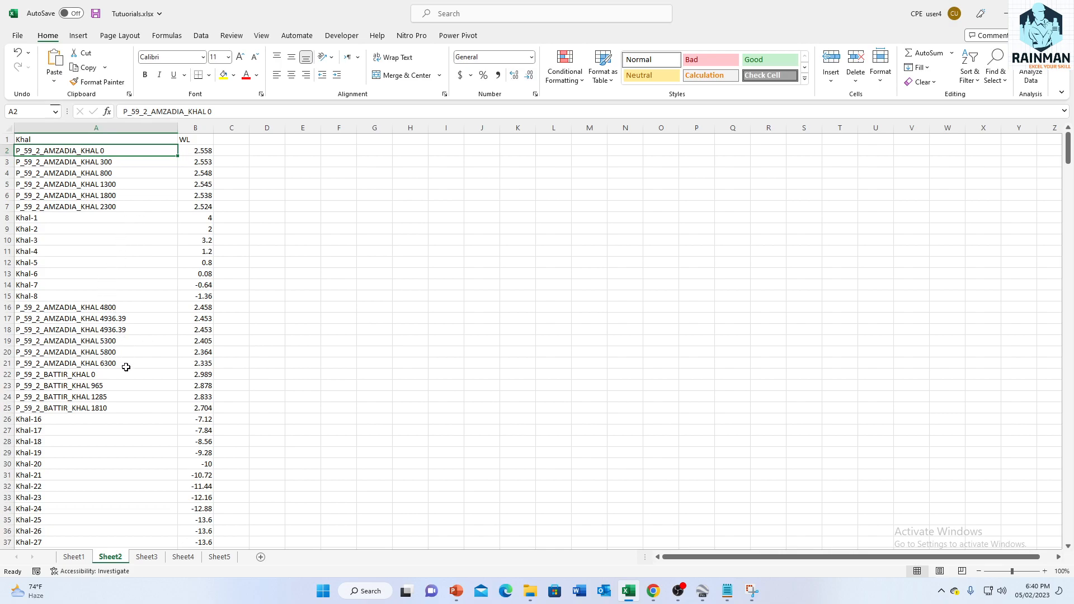
pyautogui.scroll(-3, 126, 367)
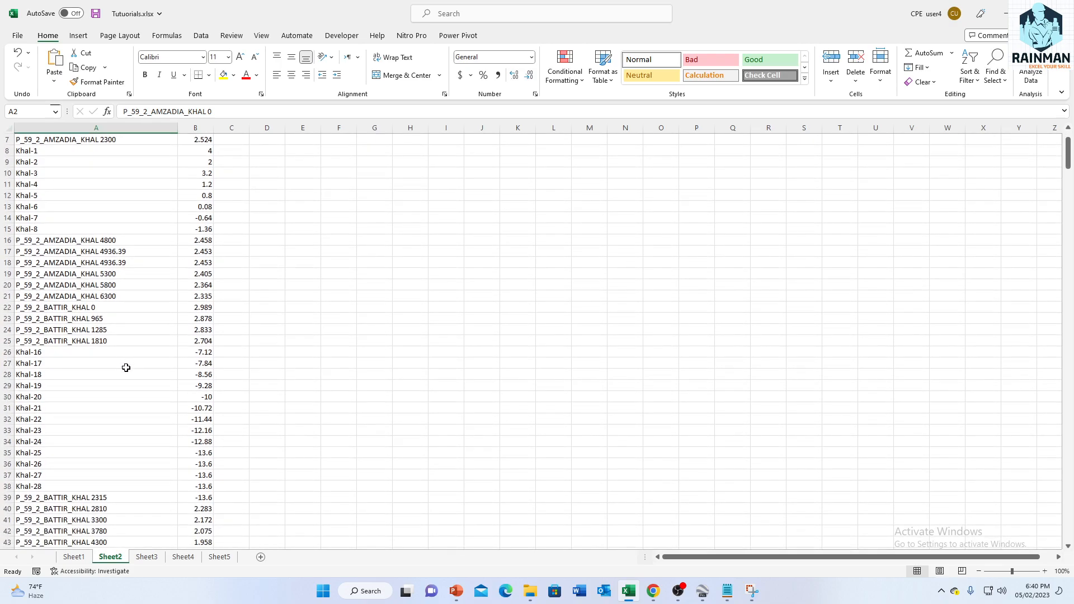
pyautogui.scroll(-2, 126, 367)
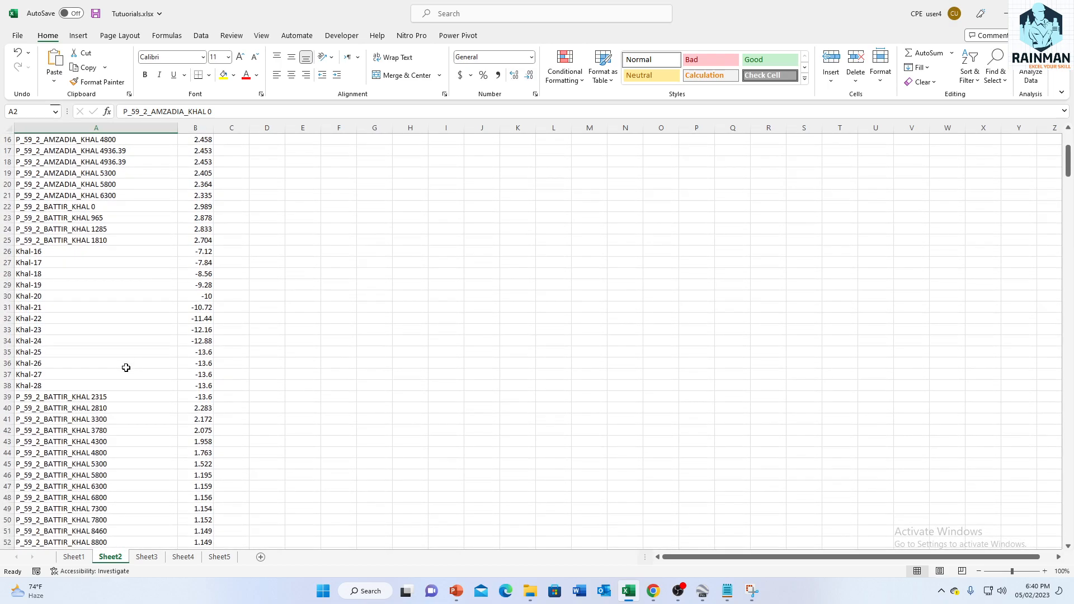
pyautogui.scroll(2, 126, 367)
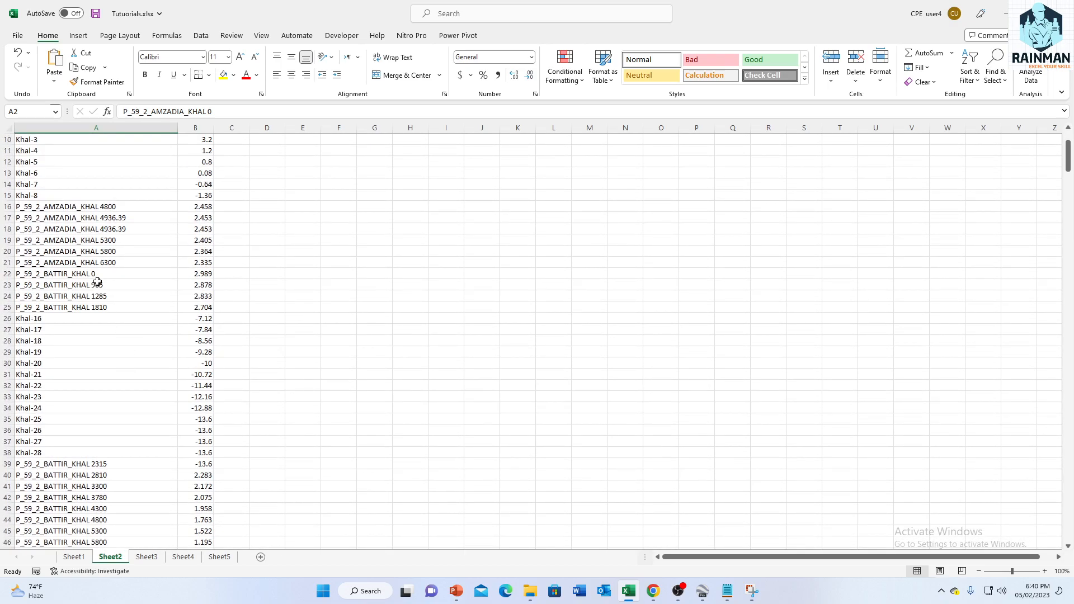
pyautogui.scroll(3, 94, 249)
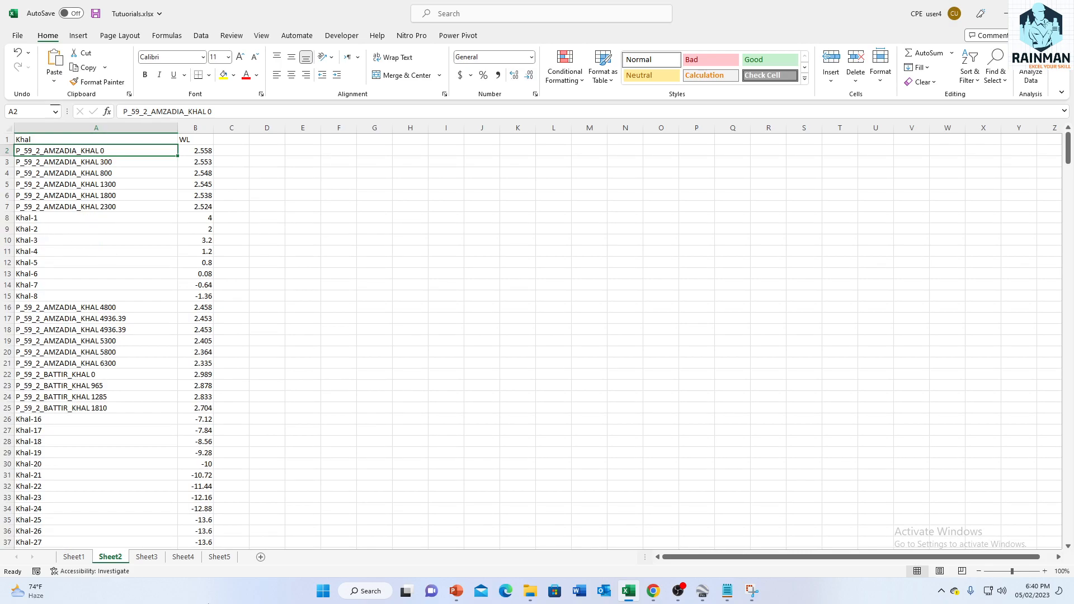
pyautogui.click(74, 557)
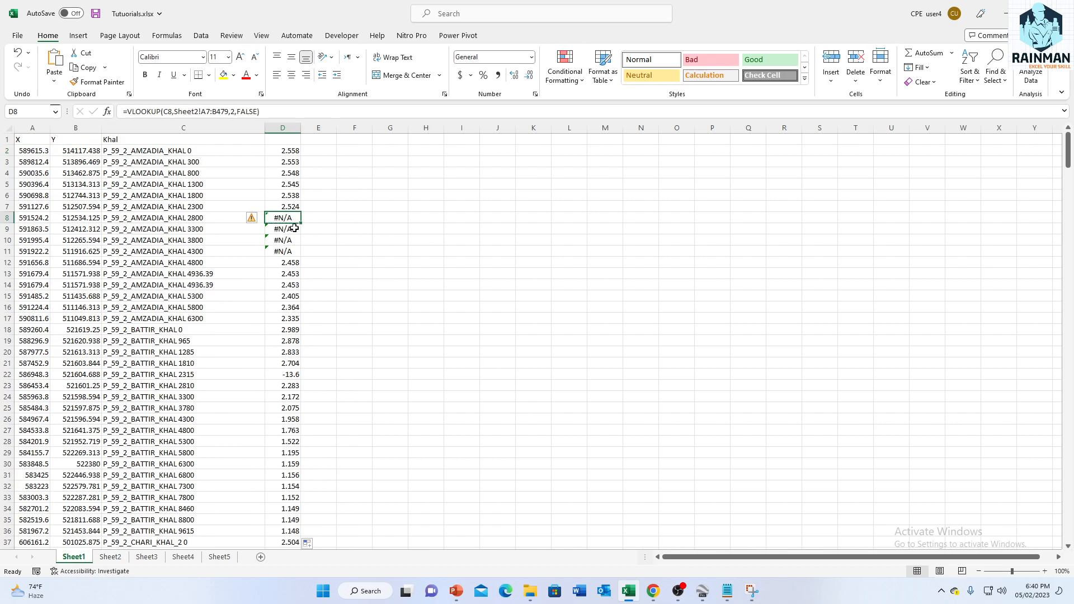
pyautogui.scroll(-11, 304, 252)
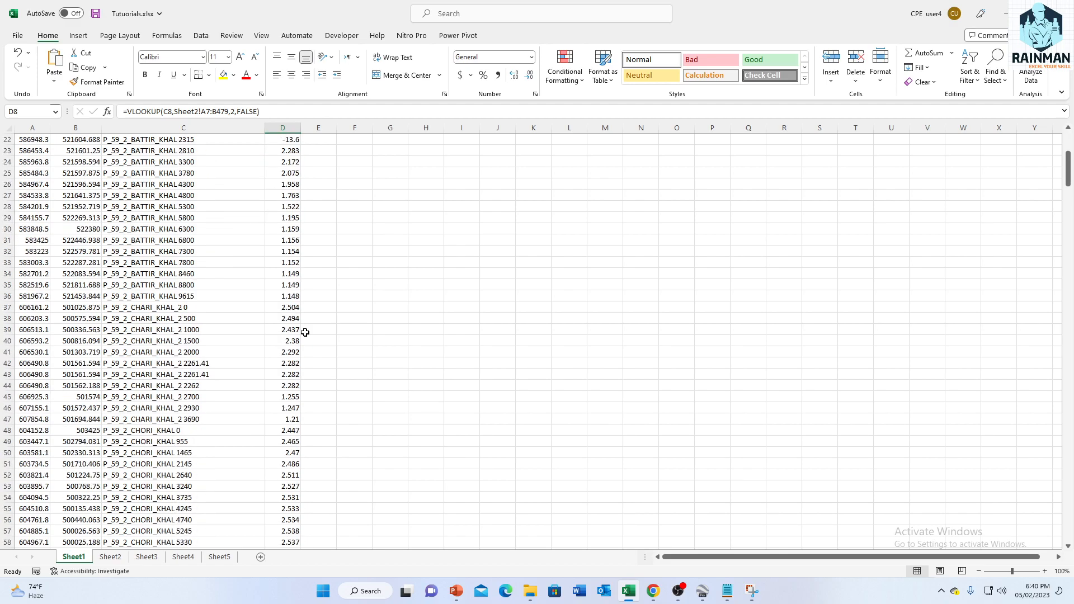
pyautogui.click(286, 285)
pyautogui.write('D423')
pyautogui.press('Return')
pyautogui.hotkey('ctrl', 'v')
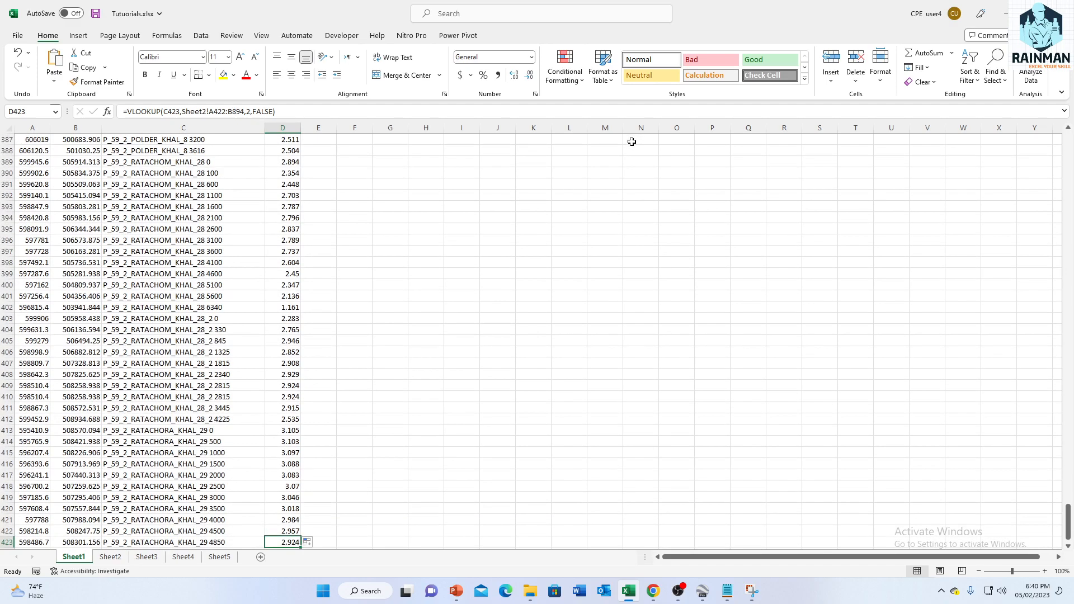
pyautogui.hotkey('ctrl', 'Up')
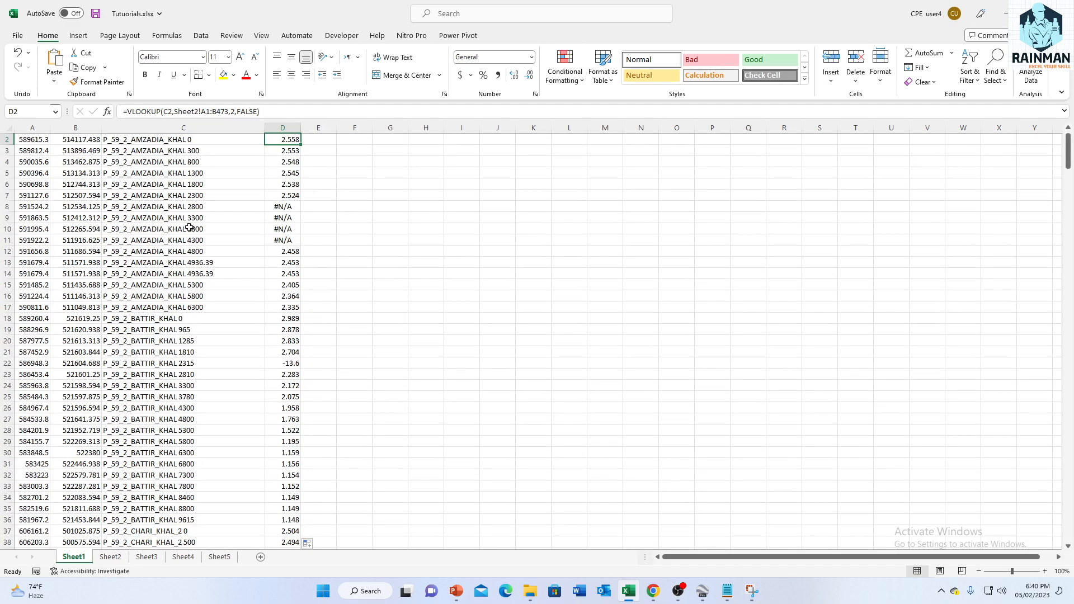
# - Delete rows 8 to 11 of Sheet1, the four rows with #N/A lookups
pyautogui.moveTo(3, 206); pyautogui.dragTo(3, 240)
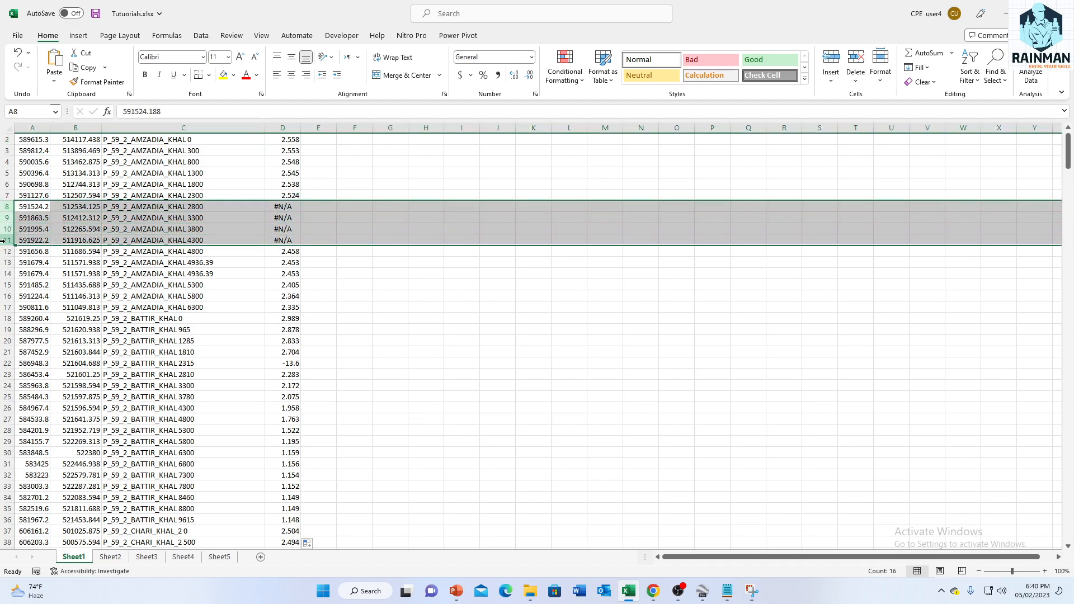
pyautogui.hotkey('ctrl', '-')
pyautogui.click(317, 341)
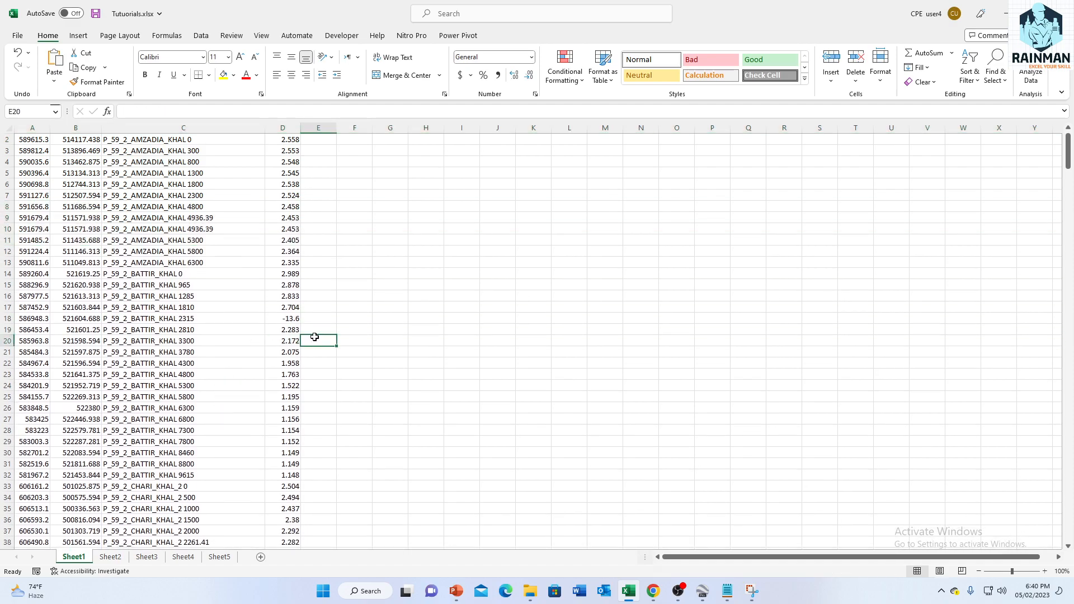
# - Enter the header WL in cell D1 of Sheet1, matching the value column's name on Sheet2
pyautogui.click(110, 557)
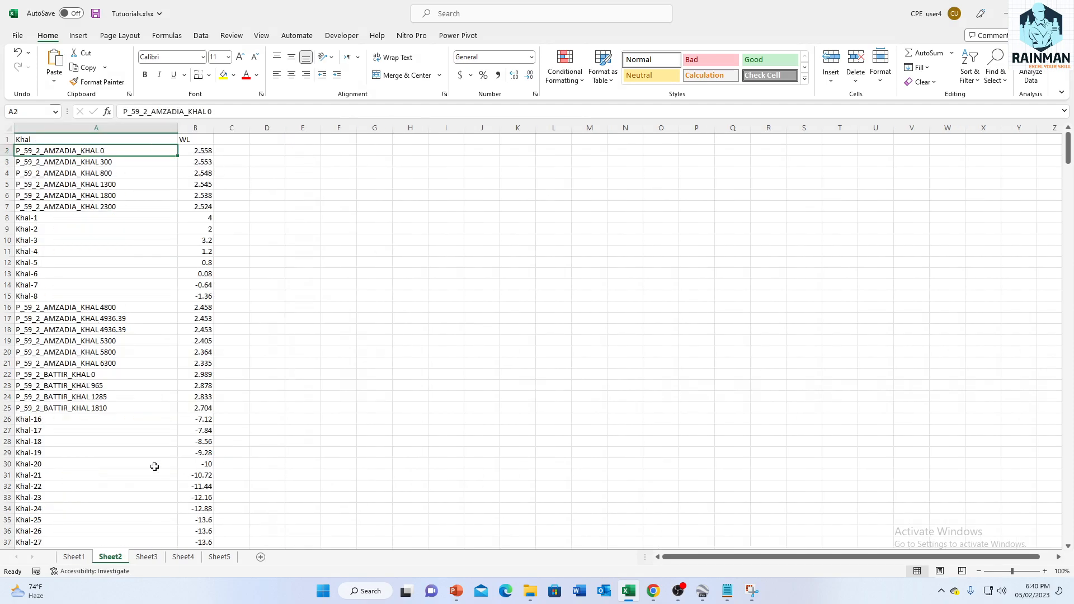
pyautogui.click(73, 557)
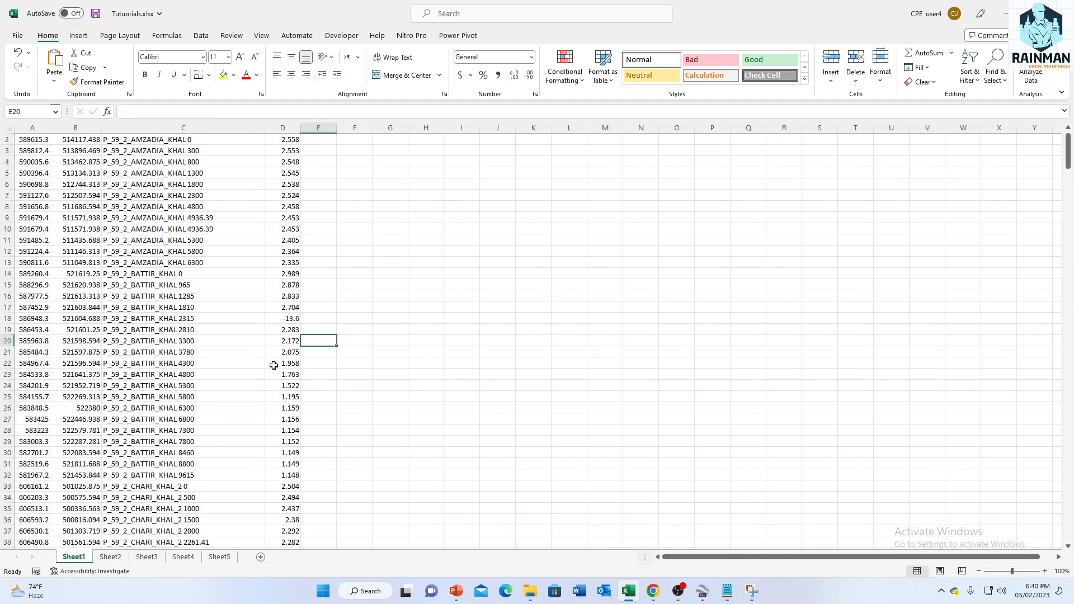
pyautogui.scroll(1, 244, 213)
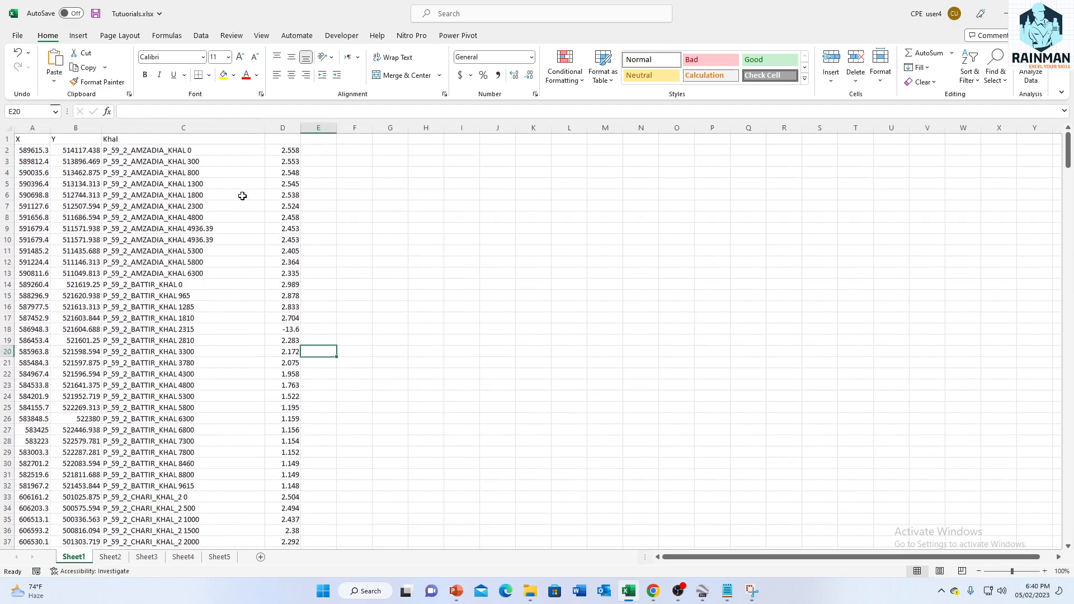
pyautogui.click(291, 141)
pyautogui.write('WL')
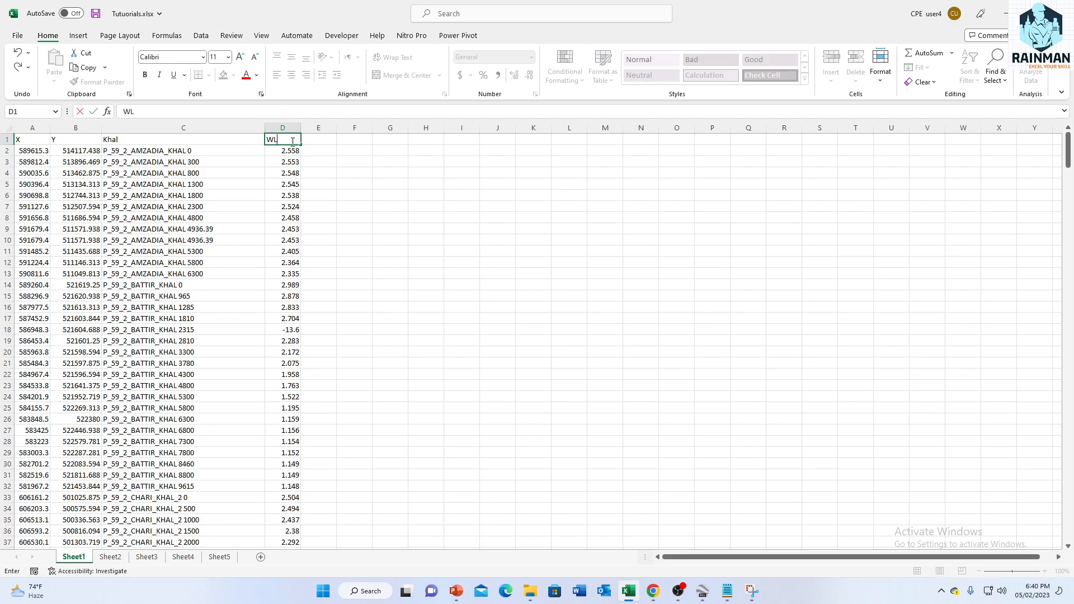
pyautogui.click(382, 339)
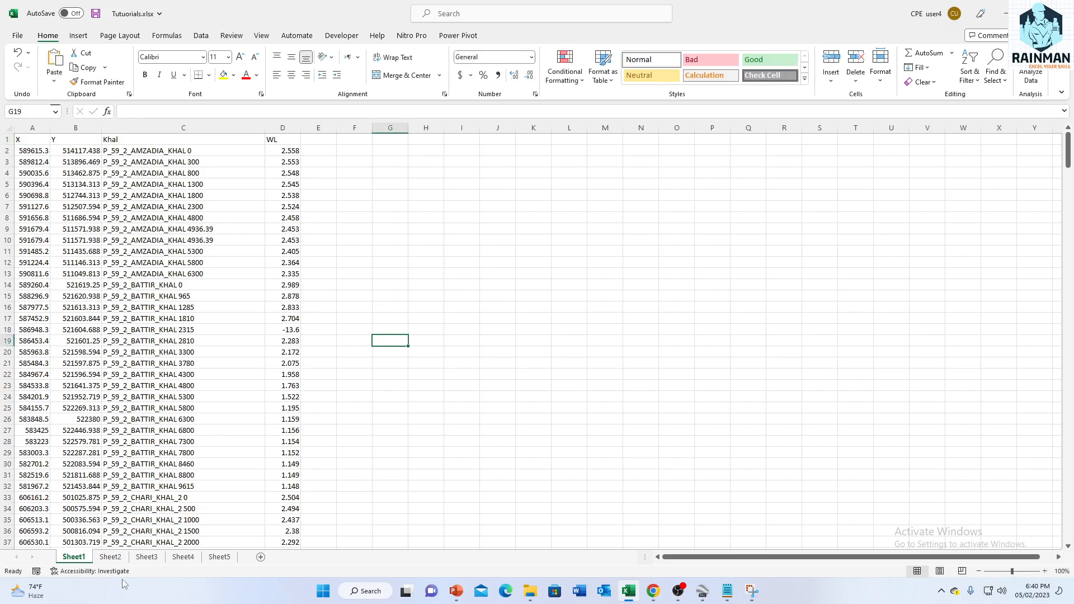
# - Start an HLOOKUP formula in cell L7 of Sheet4 with the Canal ID in G1 as the lookup value
pyautogui.click(112, 557)
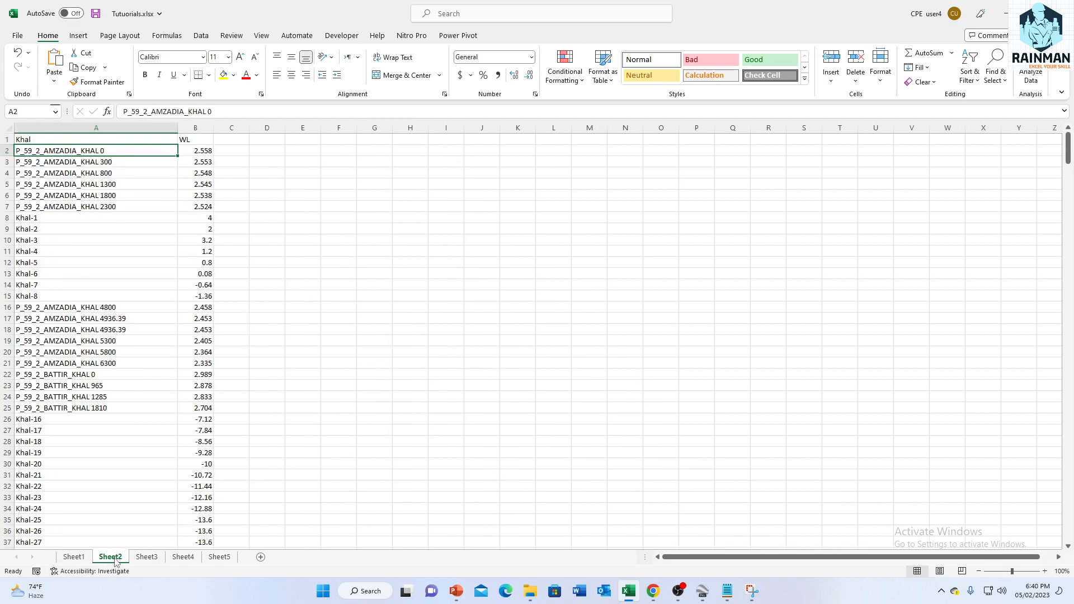
pyautogui.click(146, 558)
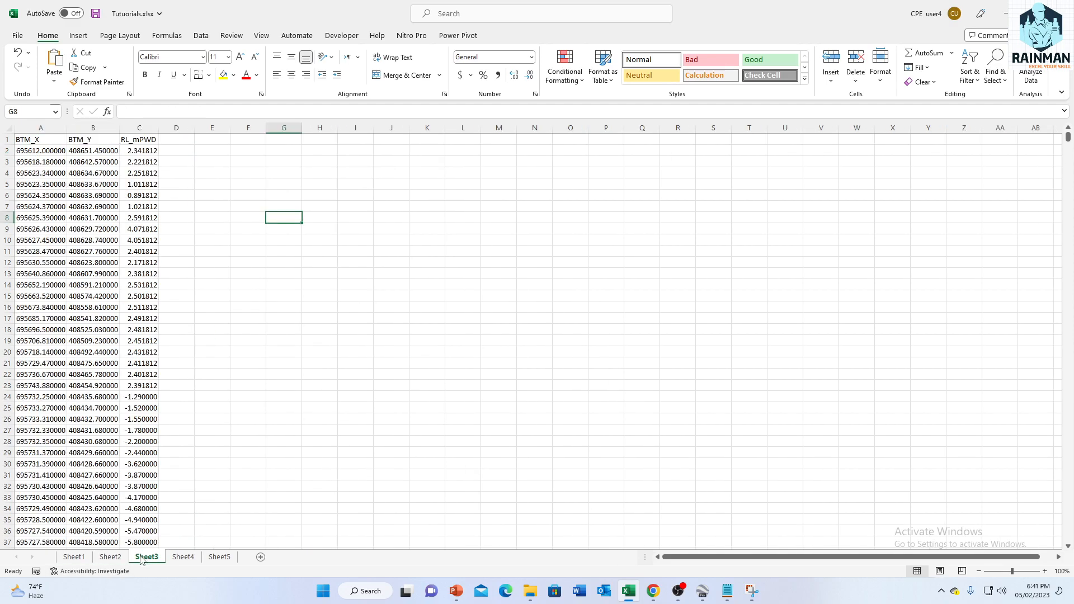
pyautogui.click(180, 558)
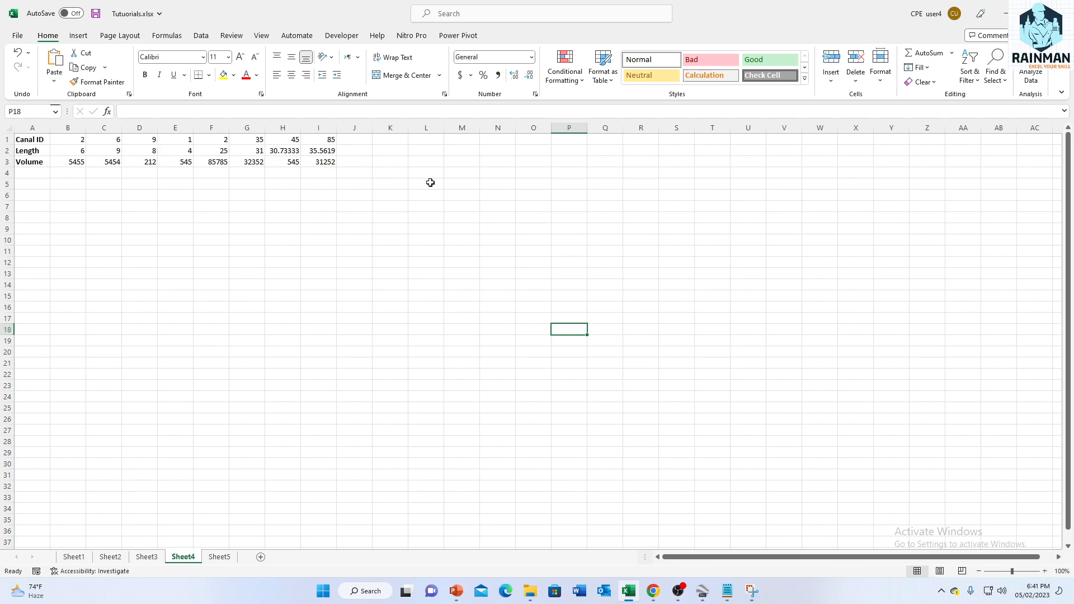
pyautogui.click(419, 205)
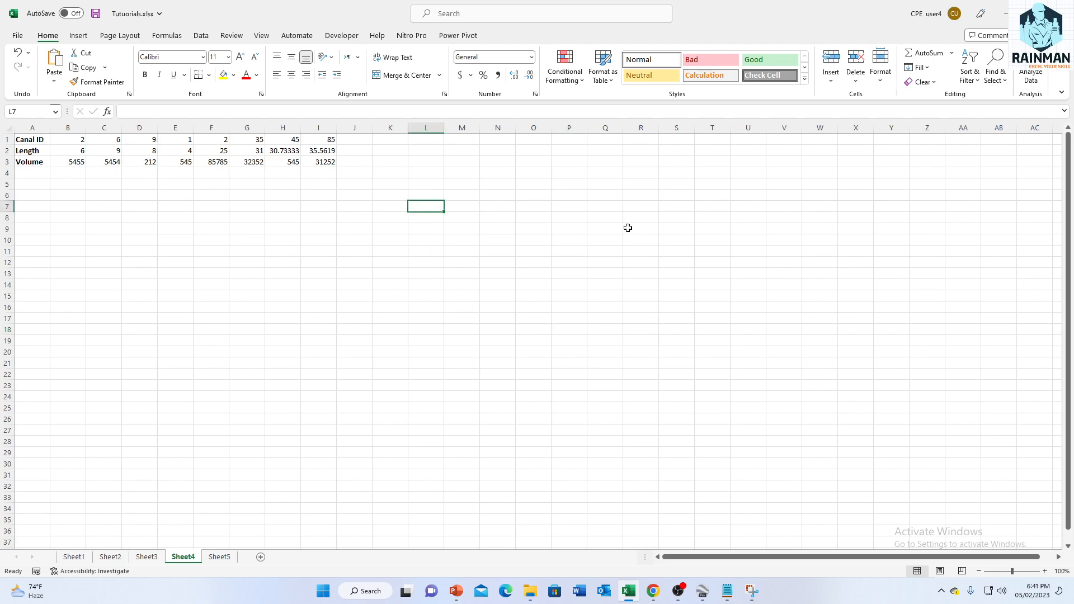
pyautogui.write('=')
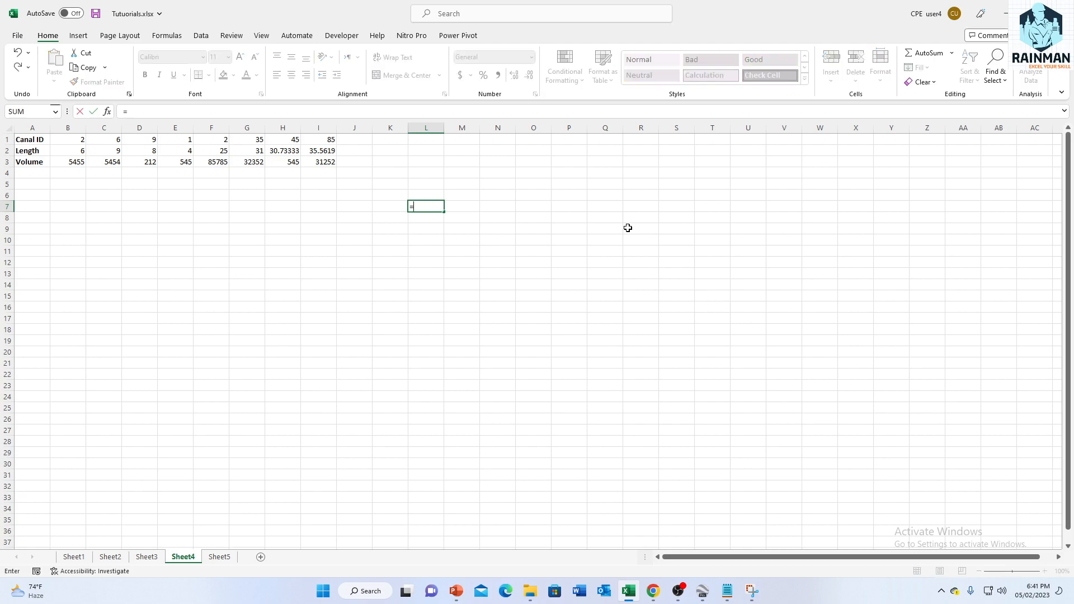
pyautogui.write('hlo')
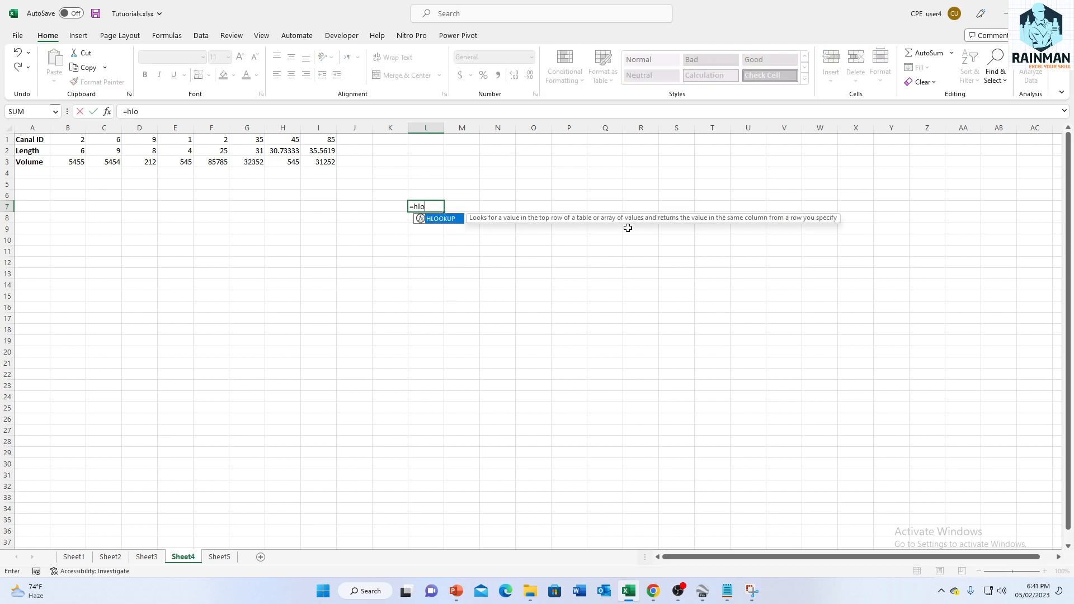
pyautogui.doubleClick(443, 219)
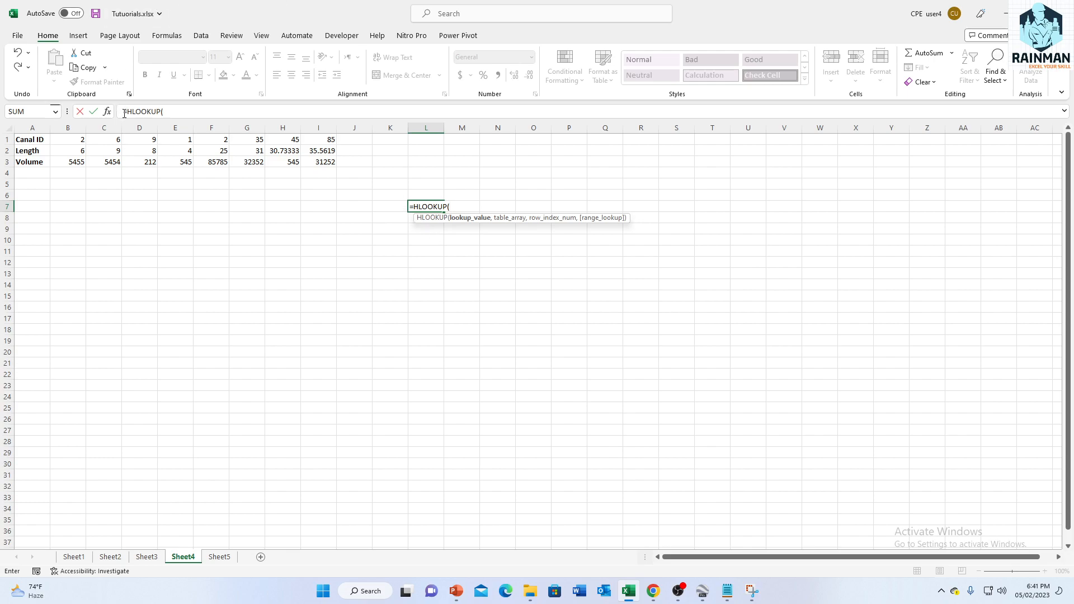
pyautogui.click(261, 142)
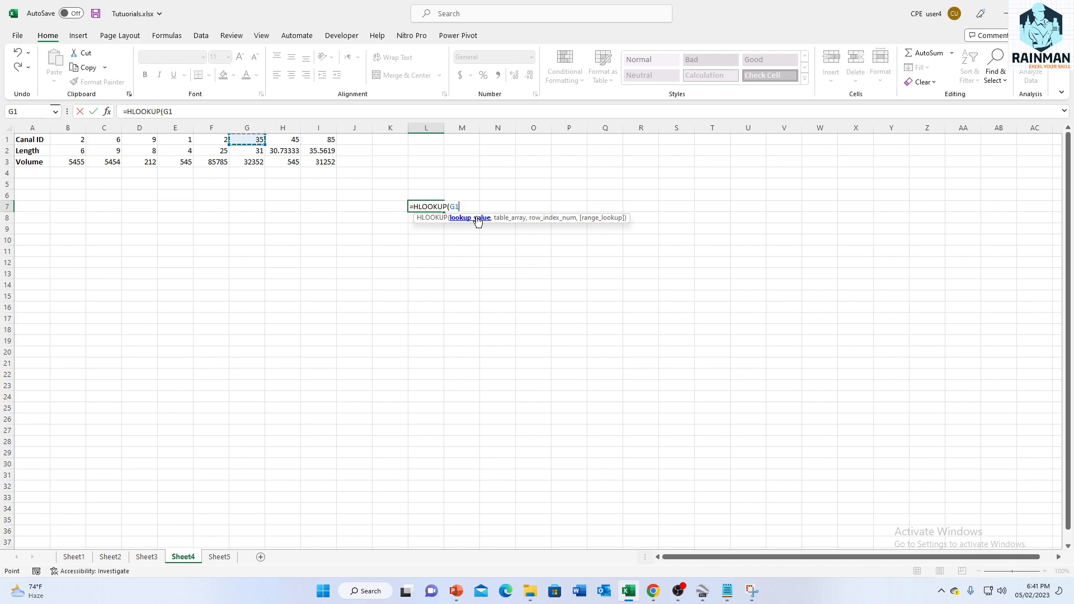
# - Complete the HLOOKUP with table array A1:I3, row index 3 and FALSE for an exact match
pyautogui.write(',')
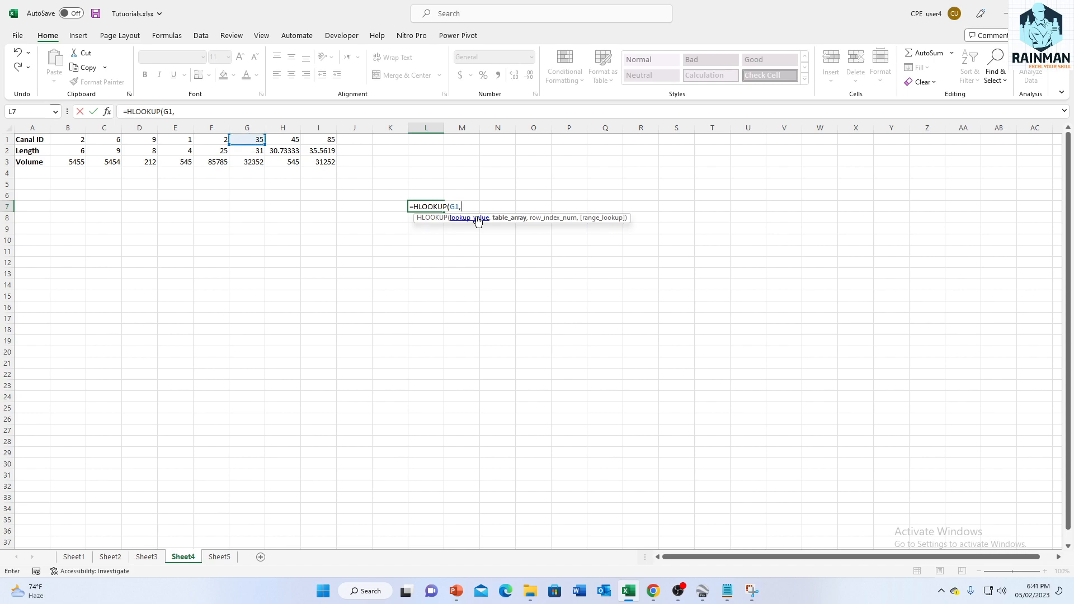
pyautogui.moveTo(21, 139); pyautogui.dragTo(317, 166)
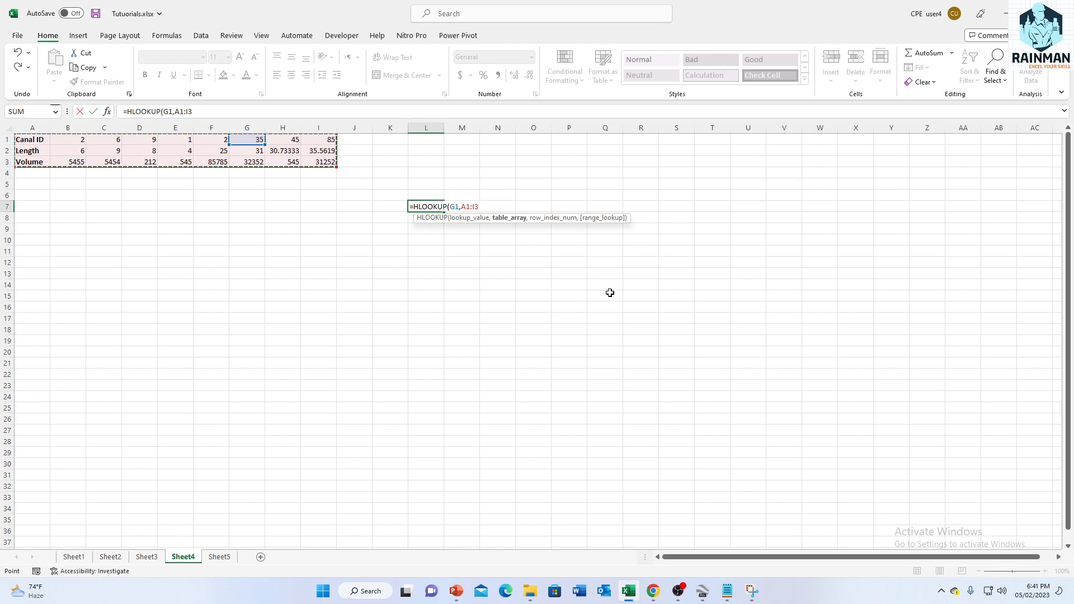
pyautogui.write(',3')
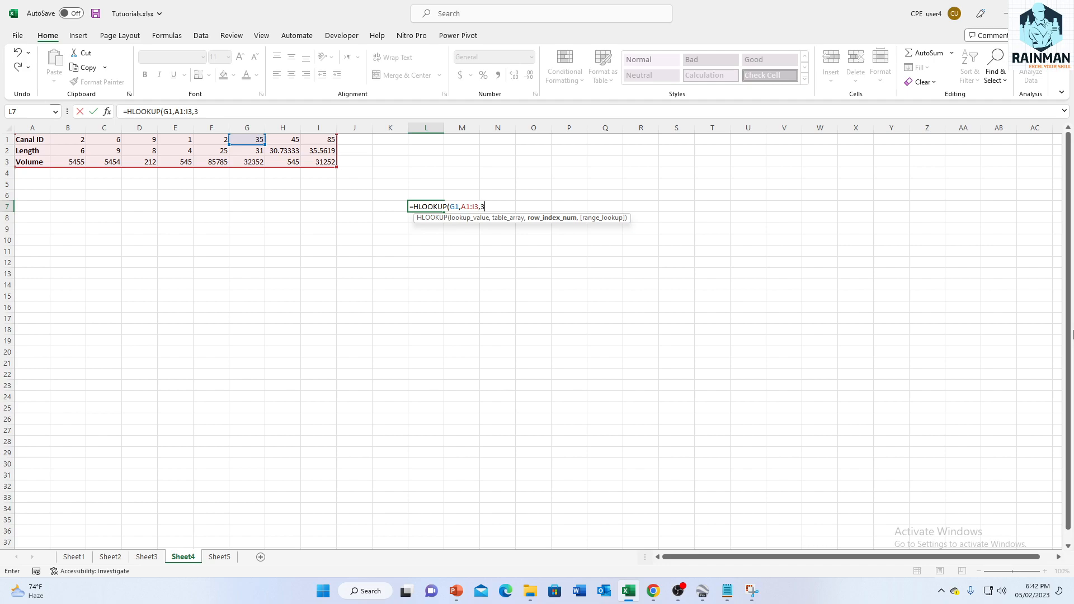
pyautogui.write(',false')
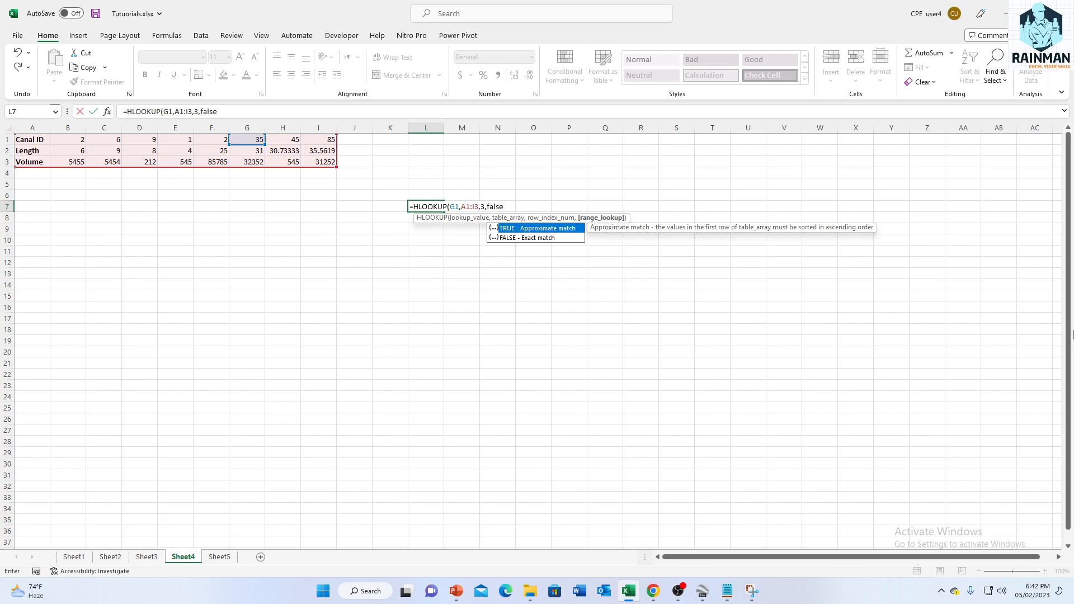
pyautogui.write(')')
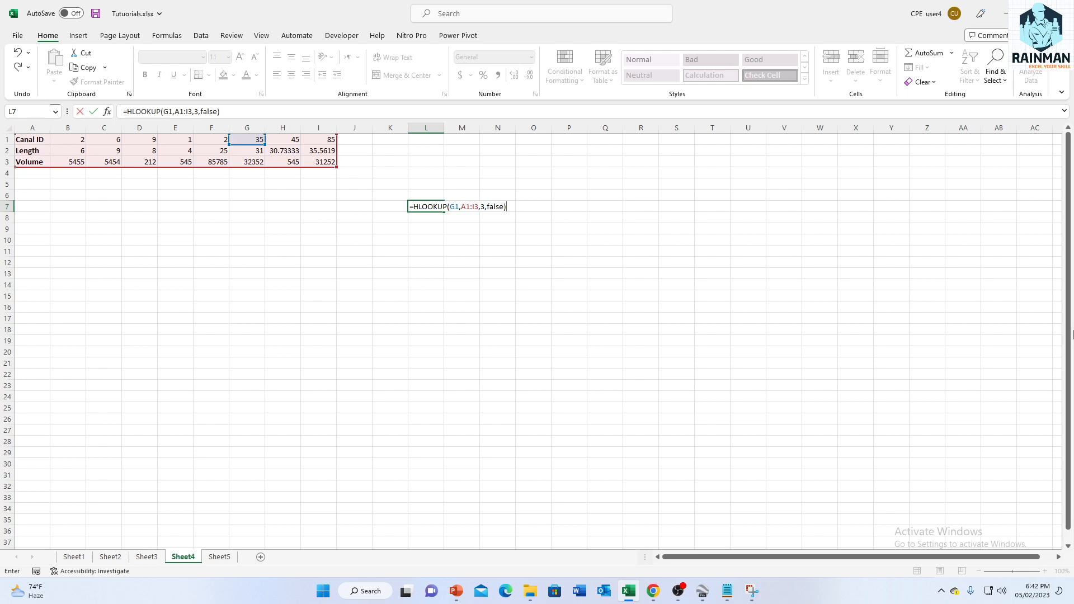
pyautogui.press('Return')
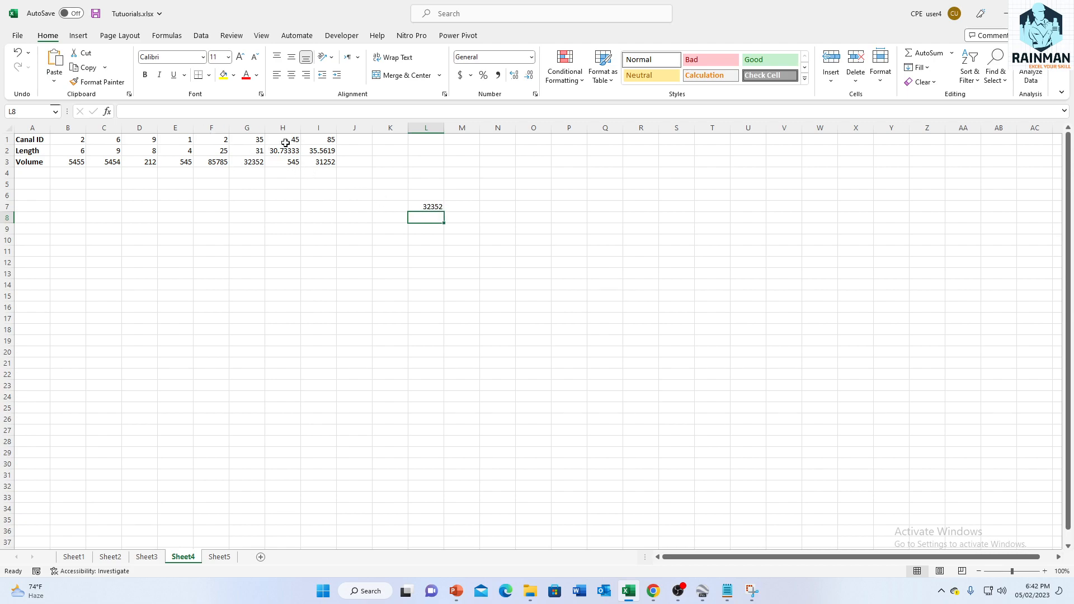
# - Check the HLOOKUP result in L7 against the Canal ID in G1 and its Volume in G3
pyautogui.click(250, 141)
pyautogui.click(253, 165)
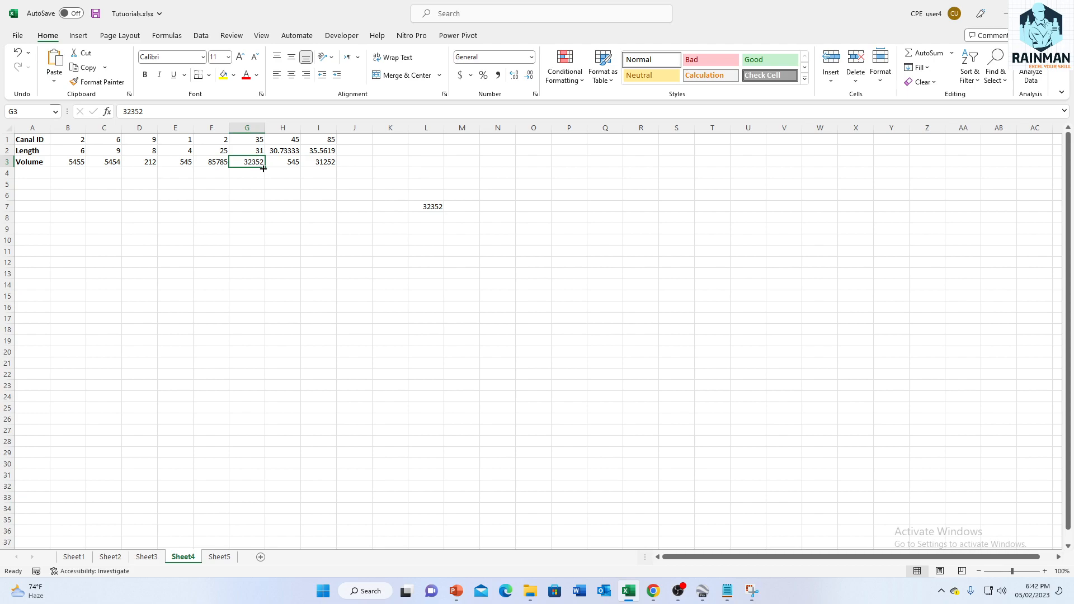
pyautogui.click(429, 207)
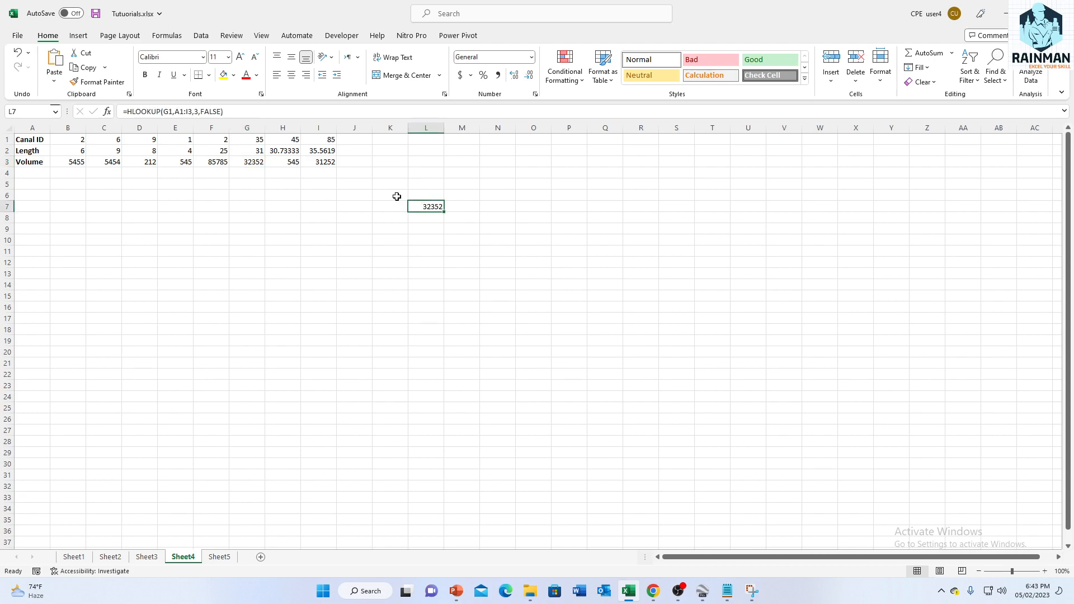